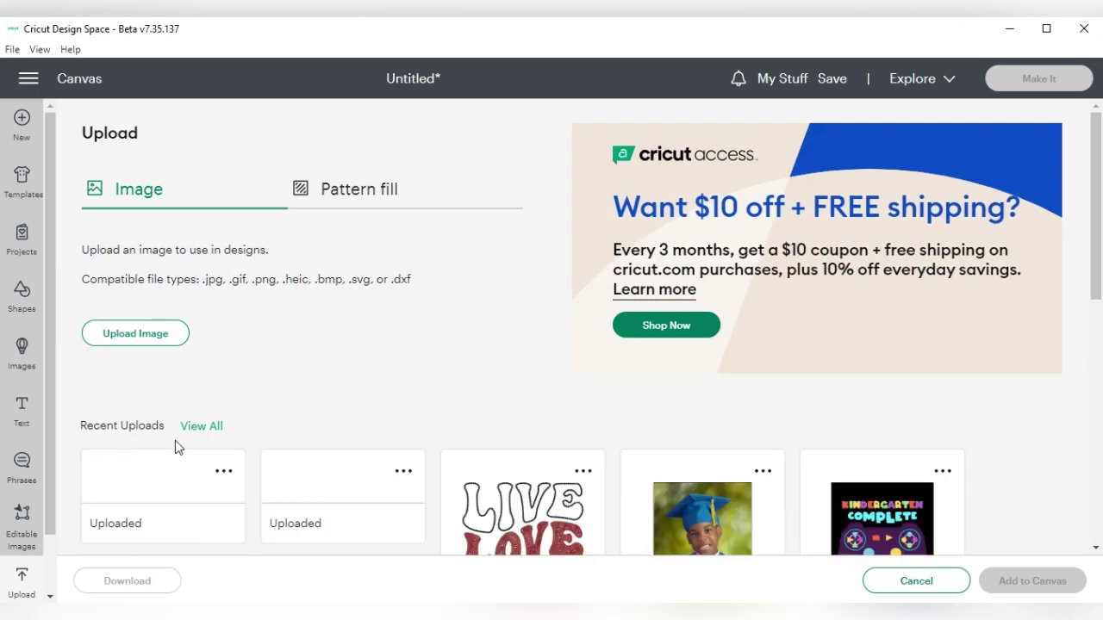
pyautogui.scroll(-2, 258, 431)
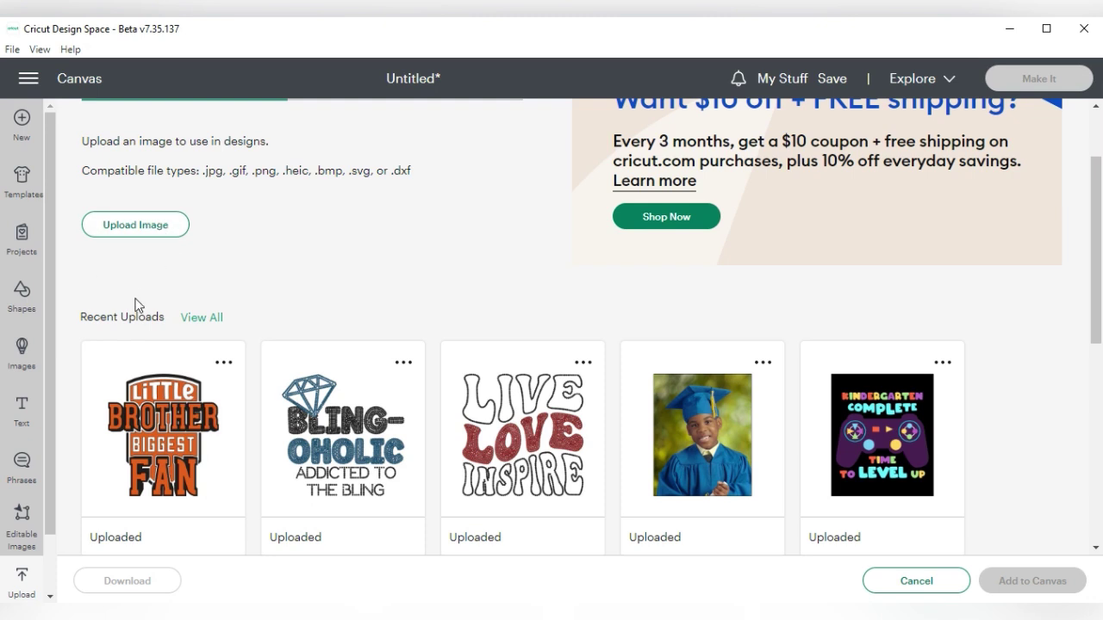
pyautogui.click(120, 226)
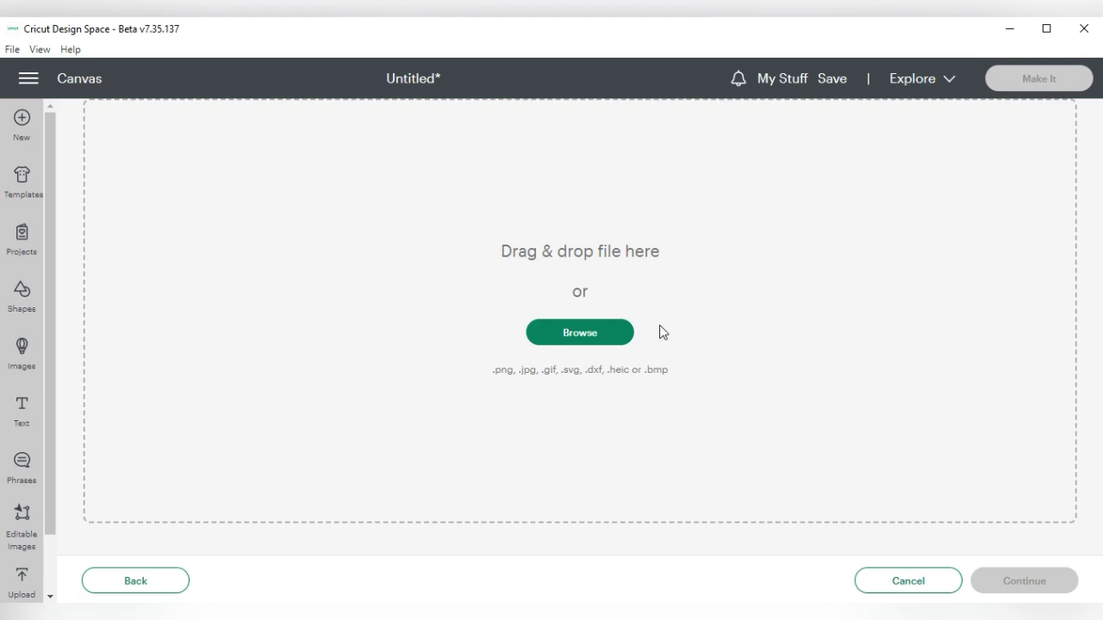
pyautogui.click(618, 333)
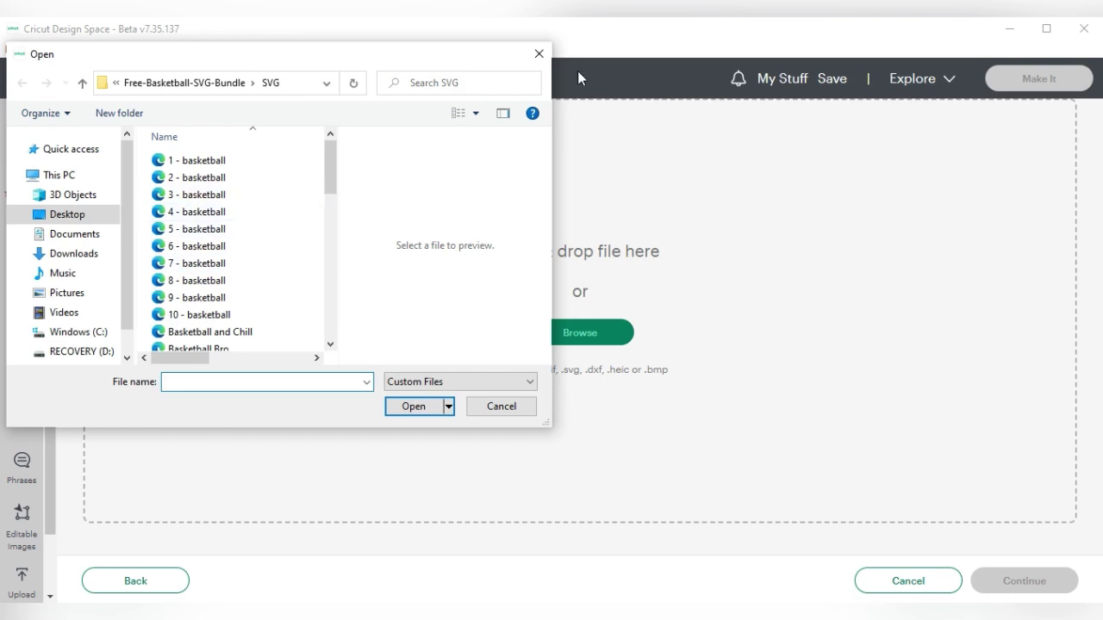
pyautogui.click(539, 53)
pyautogui.click(136, 582)
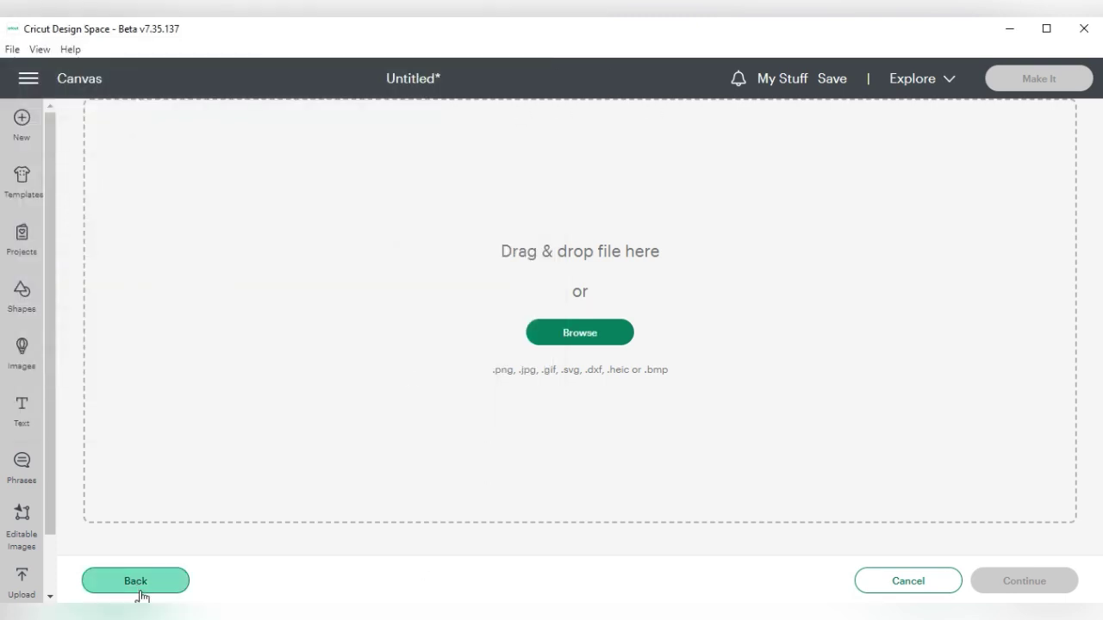
# - Add the recently uploaded "Little Brother Biggest Fan" image to the canvas and enlarge it to about 10.15 x 11.26 in near the middle
pyautogui.click(177, 508)
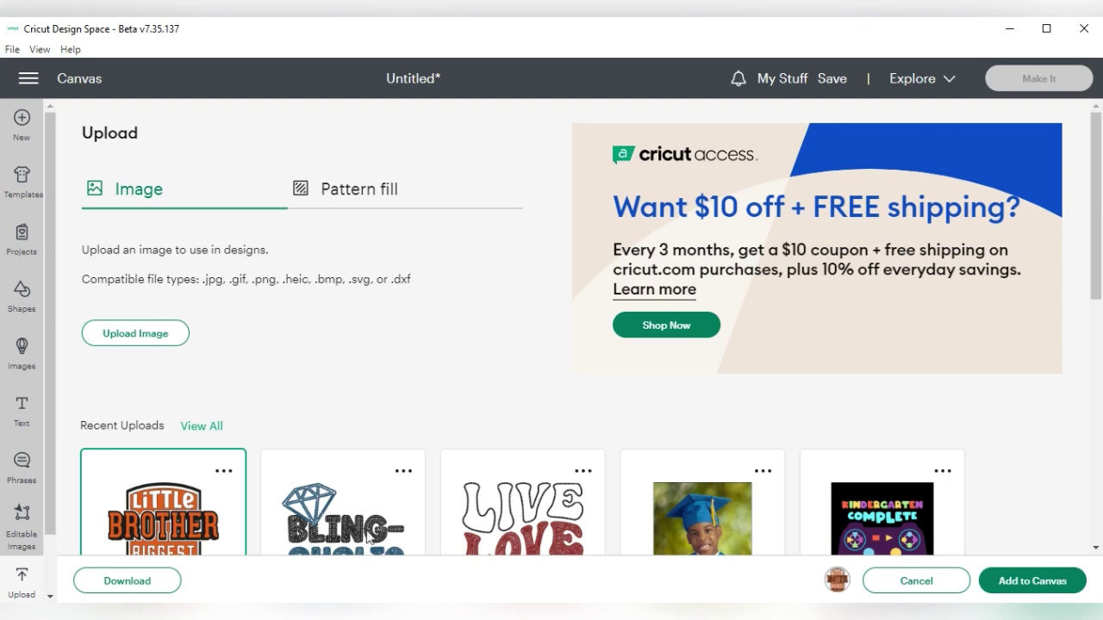
pyautogui.click(1027, 582)
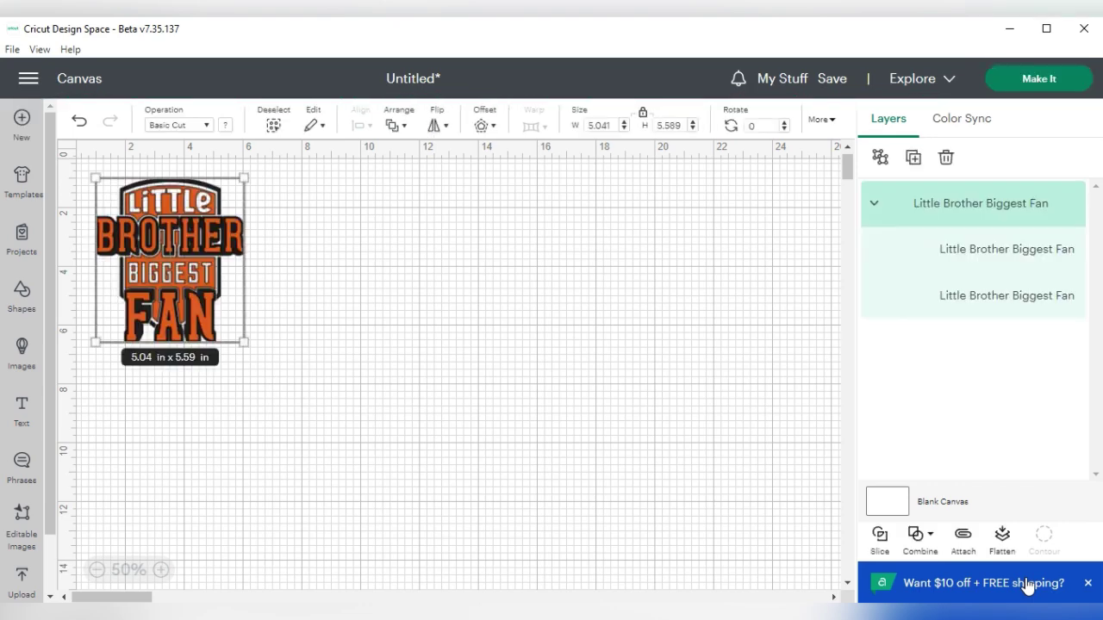
pyautogui.moveTo(204, 242); pyautogui.dragTo(427, 261)
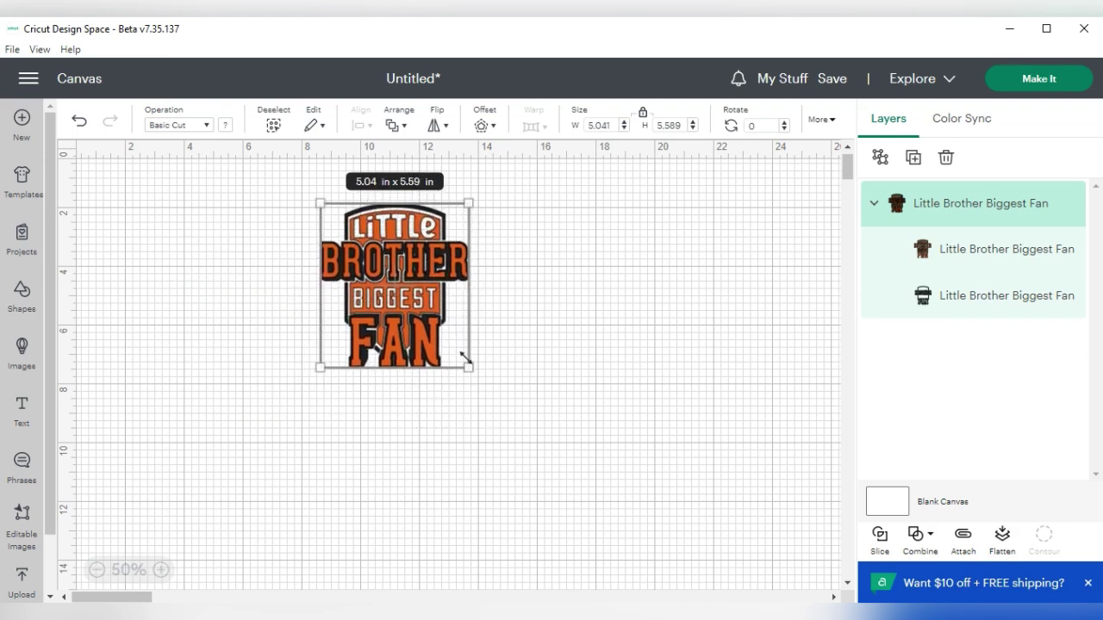
pyautogui.moveTo(465, 365); pyautogui.dragTo(578, 512)
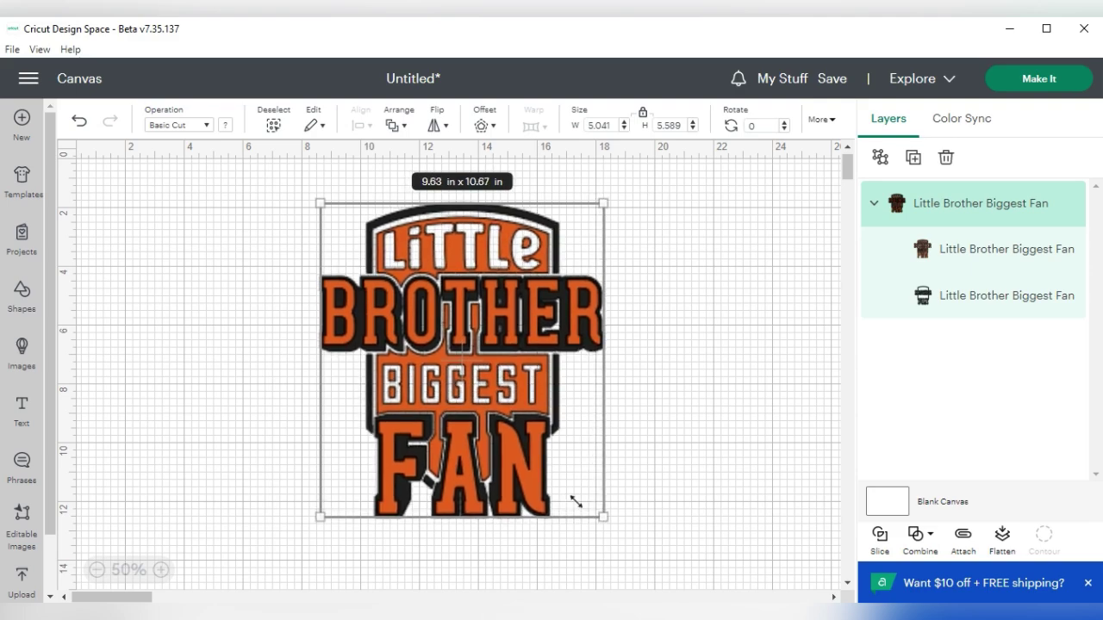
pyautogui.moveTo(471, 328); pyautogui.dragTo(439, 316)
pyautogui.moveTo(571, 513); pyautogui.dragTo(589, 529)
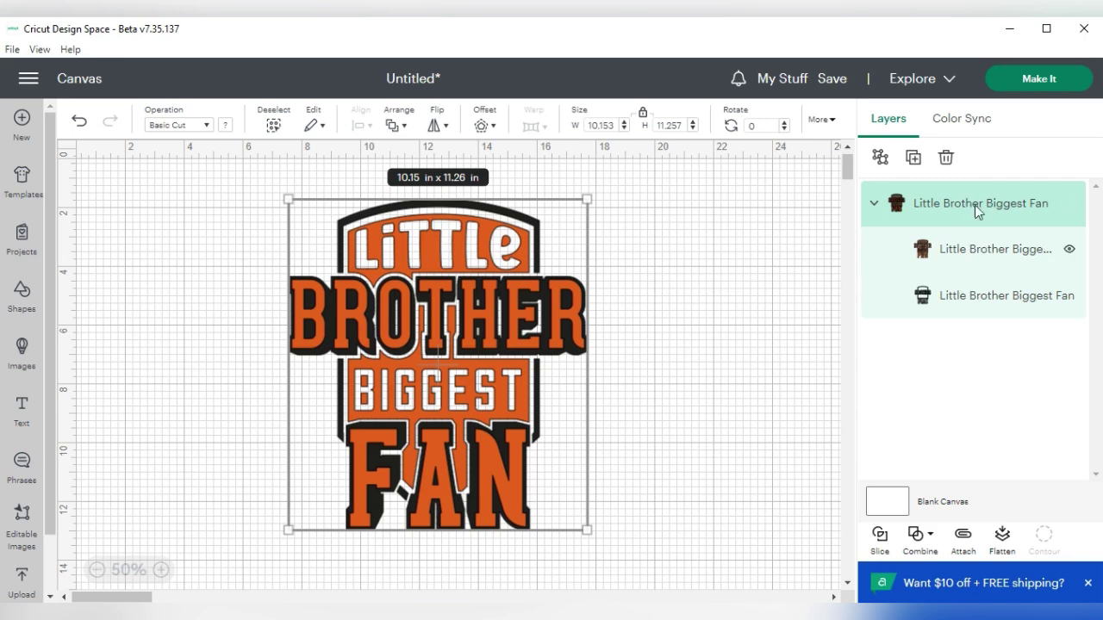
# - Create a 0.194 in offset with rounded corners around the black layer of the design
pyautogui.click(971, 255)
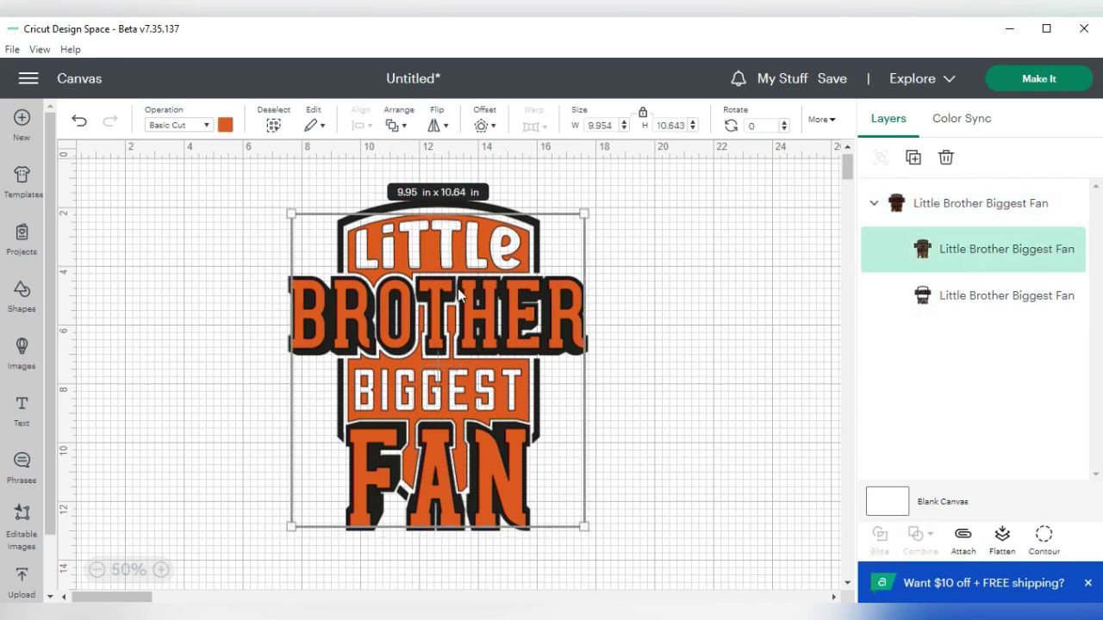
pyautogui.click(969, 306)
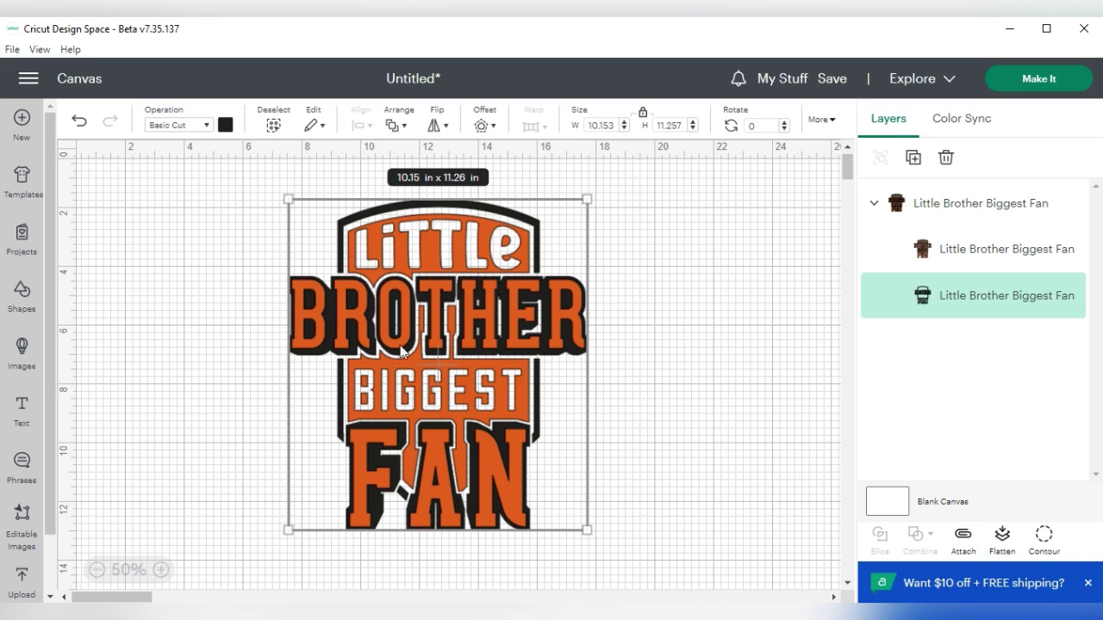
pyautogui.click(484, 126)
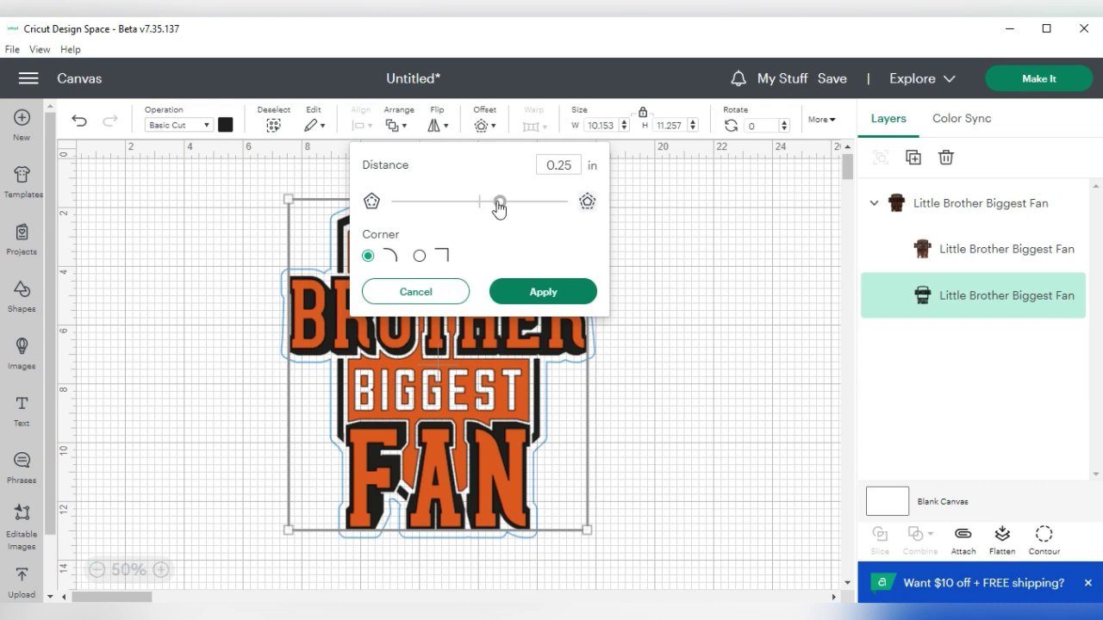
pyautogui.moveTo(500, 201); pyautogui.dragTo(495, 202)
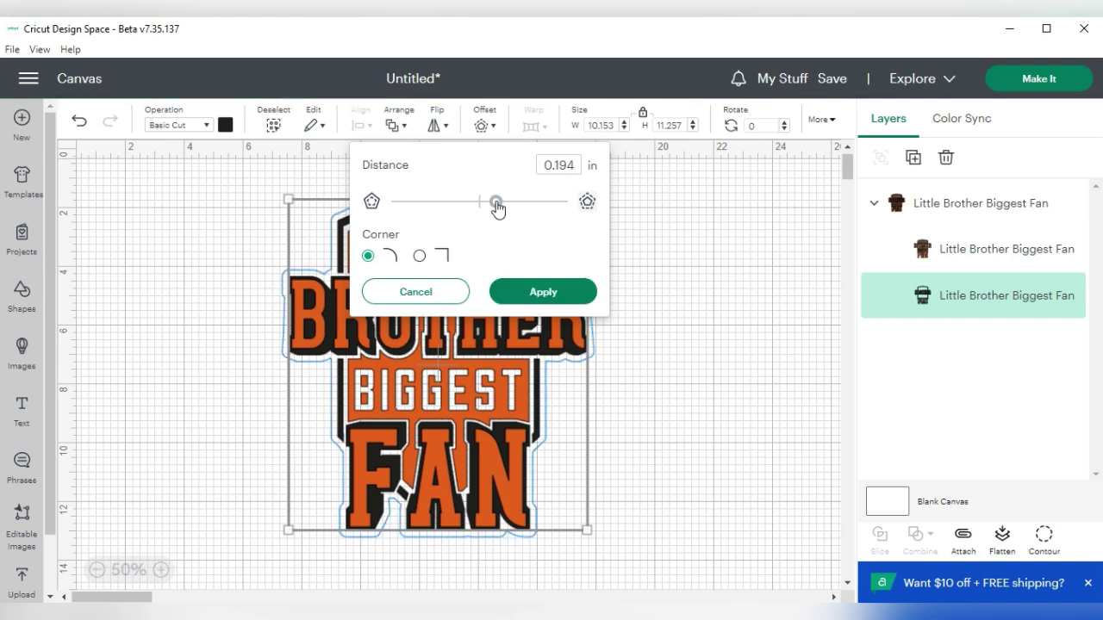
pyautogui.moveTo(496, 203); pyautogui.dragTo(496, 205)
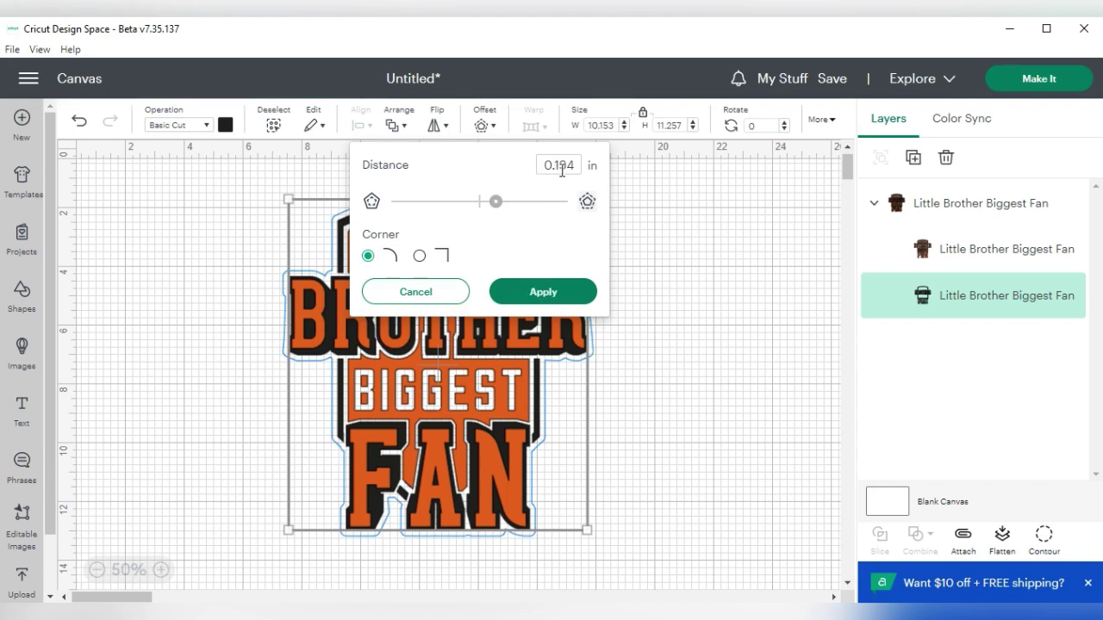
pyautogui.click(522, 297)
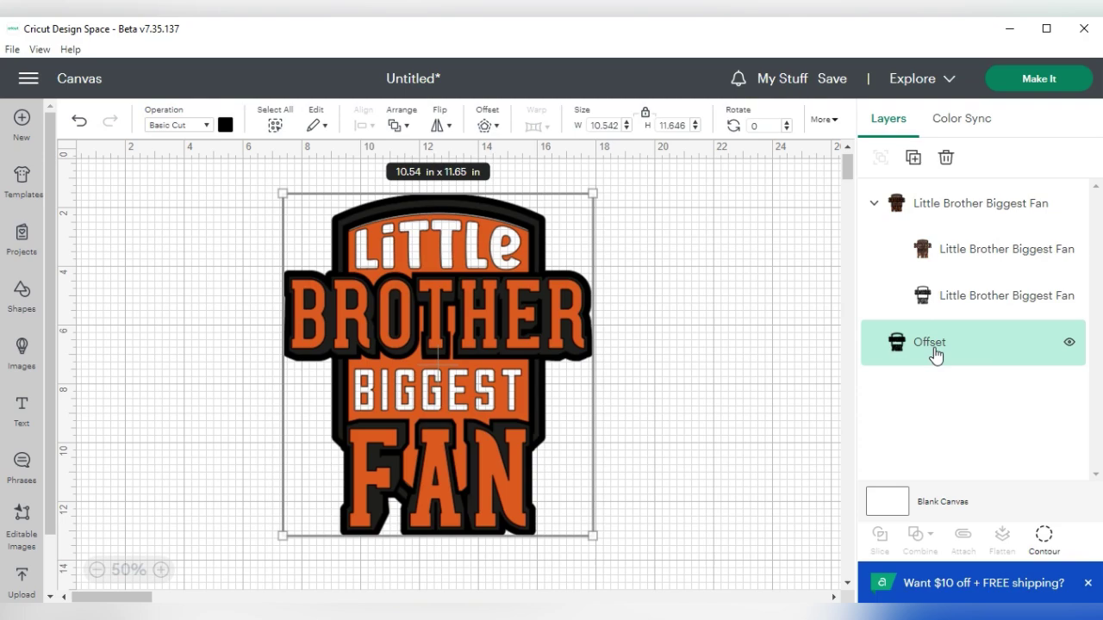
# - Separate the offset from the design so both sit side by side on the canvas
pyautogui.moveTo(431, 283); pyautogui.dragTo(686, 283)
pyautogui.moveTo(445, 304); pyautogui.dragTo(355, 287)
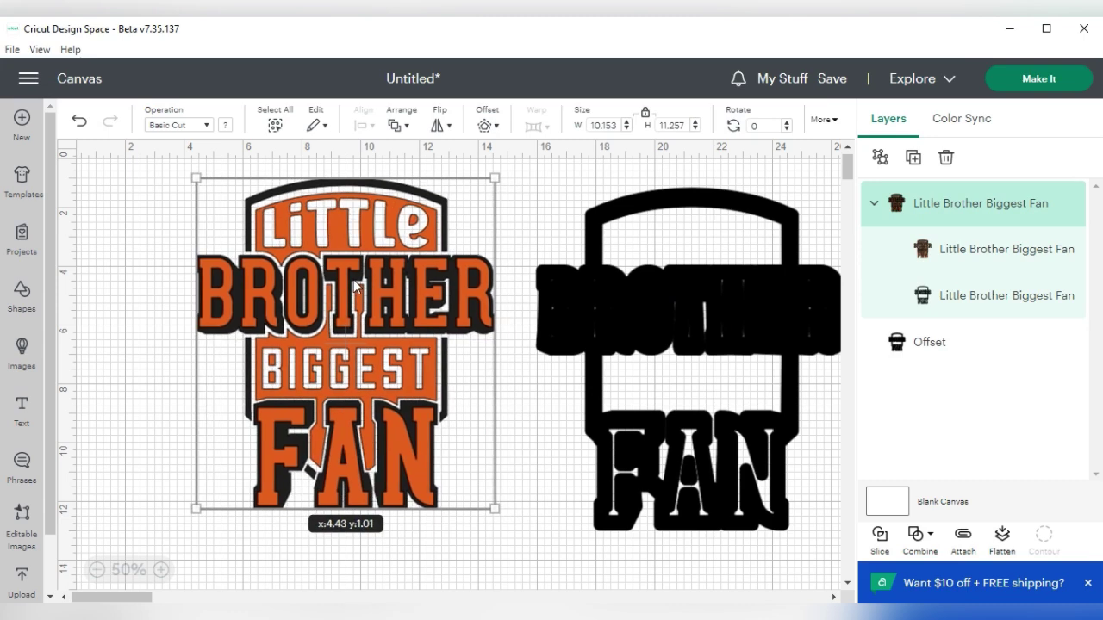
pyautogui.moveTo(664, 291); pyautogui.dragTo(625, 288)
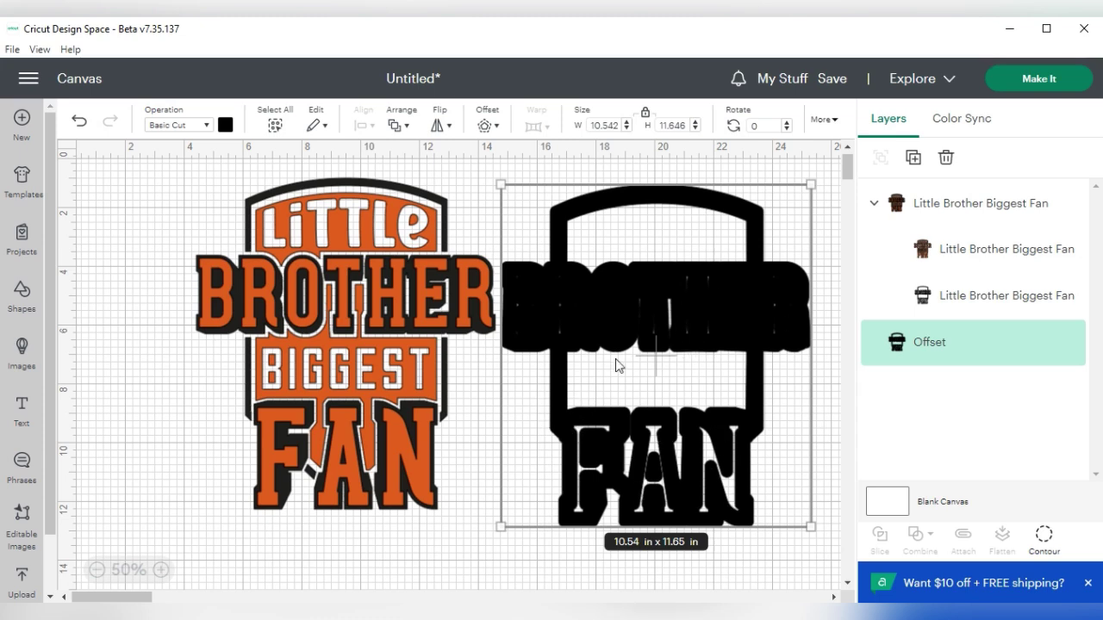
# - Hide all contours of the offset to make it one solid background shape
pyautogui.click(1044, 539)
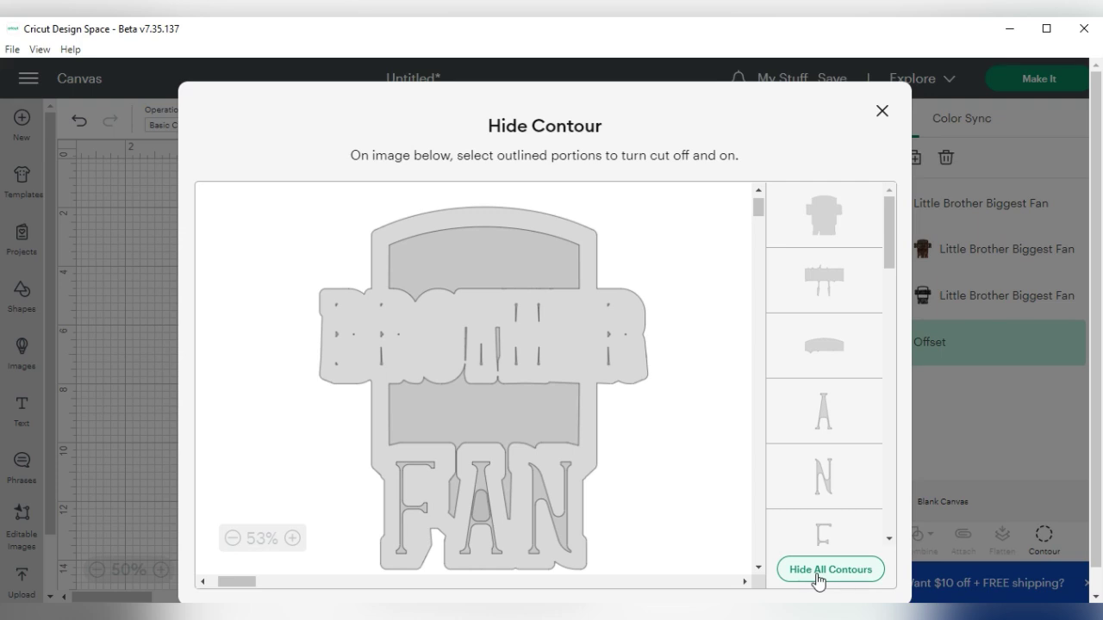
pyautogui.click(818, 570)
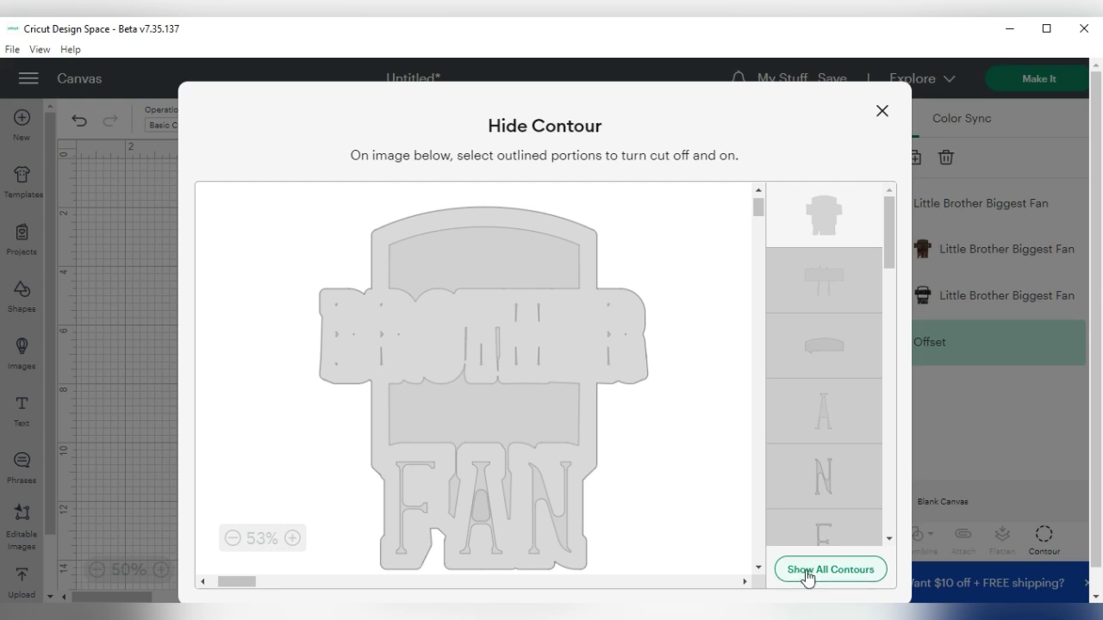
pyautogui.click(882, 112)
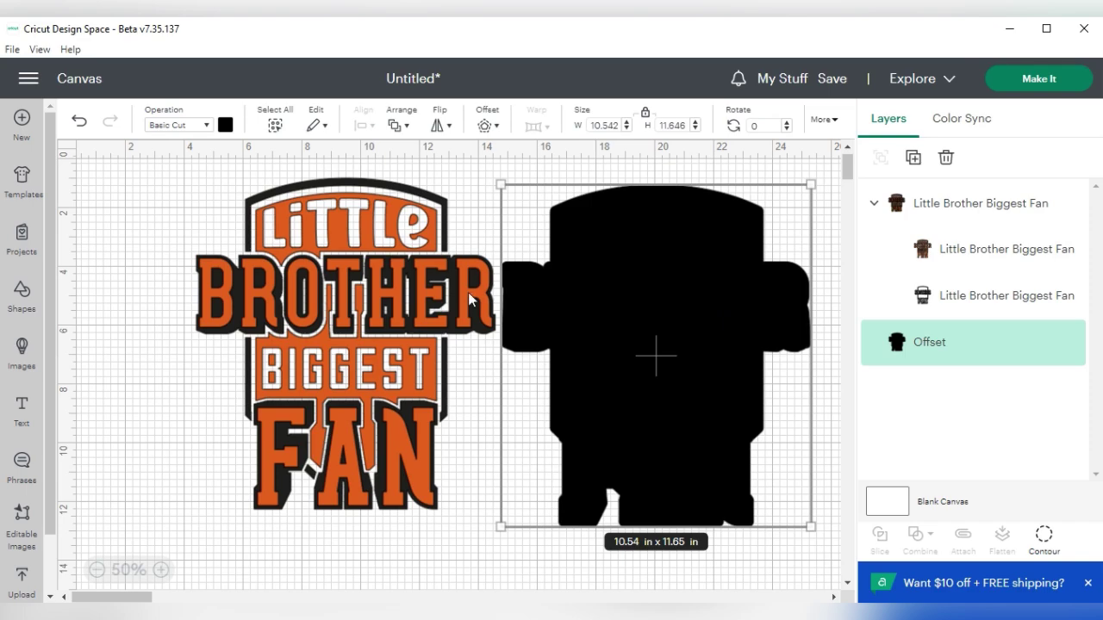
# - Place the design on top of the solid offset and move both together to the middle of the canvas
pyautogui.moveTo(374, 282); pyautogui.dragTo(686, 288)
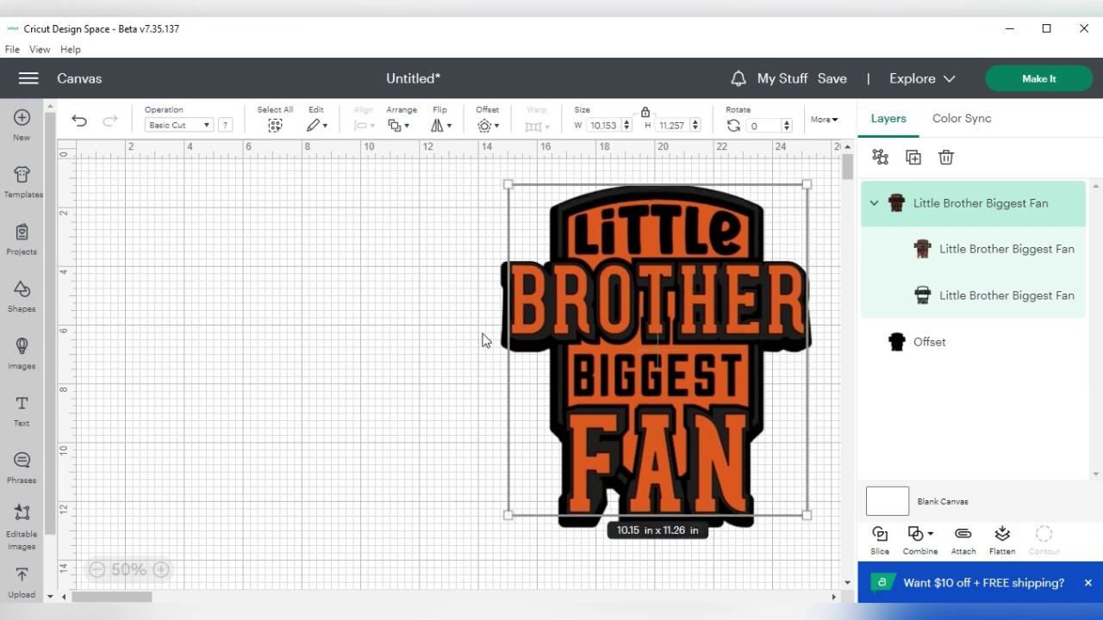
pyautogui.moveTo(433, 183); pyautogui.dragTo(764, 488)
pyautogui.moveTo(678, 304); pyautogui.dragTo(486, 316)
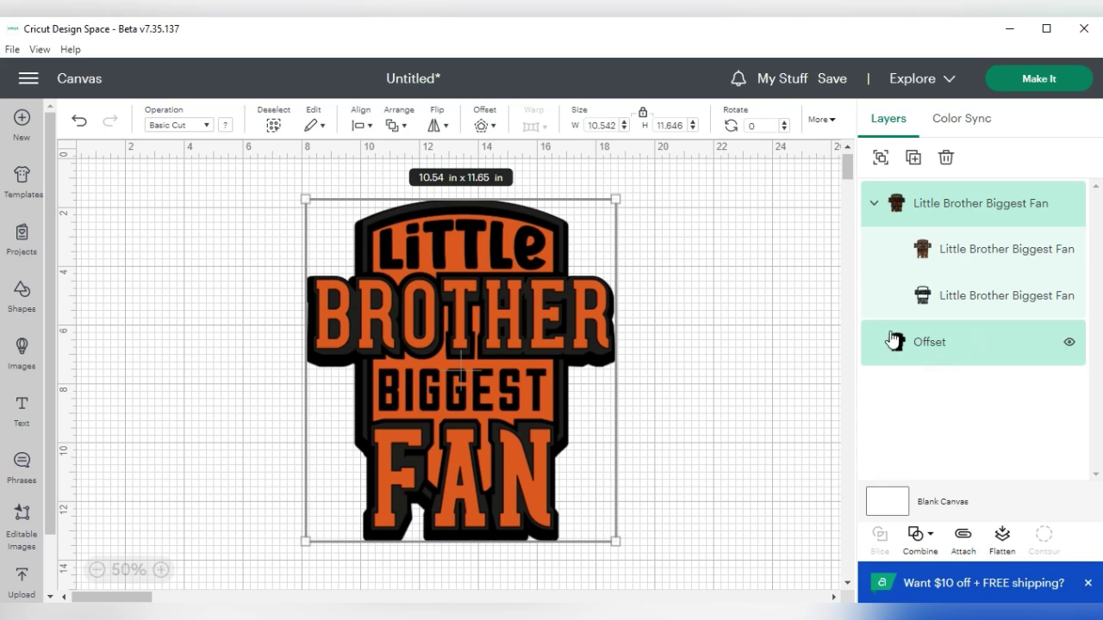
# - Change the colour of the offset layer to white
pyautogui.click(227, 126)
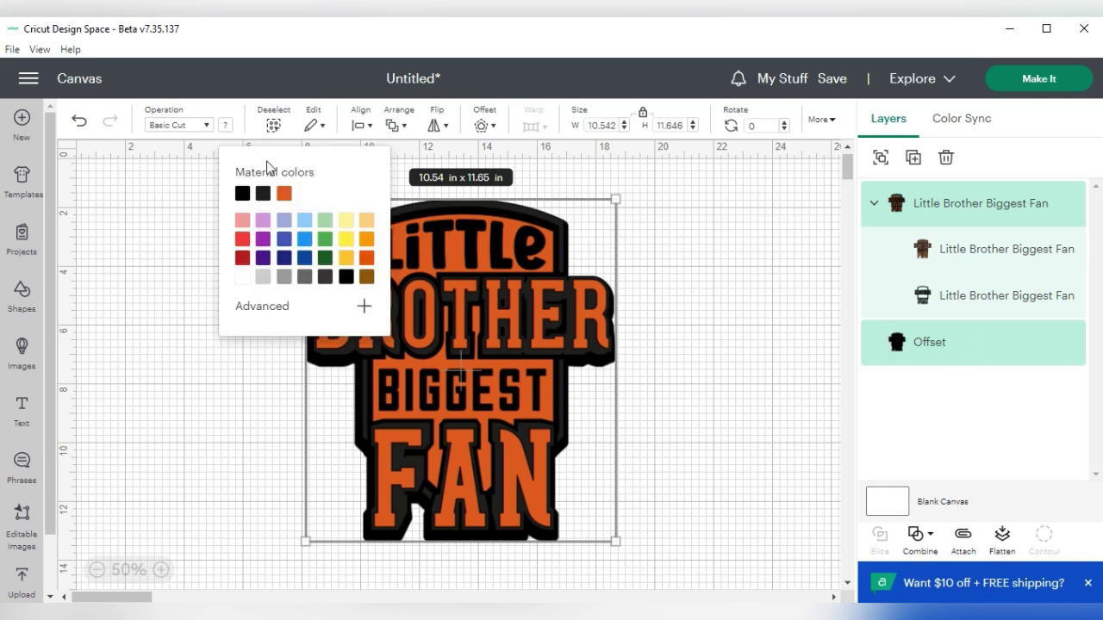
pyautogui.click(803, 399)
pyautogui.click(947, 350)
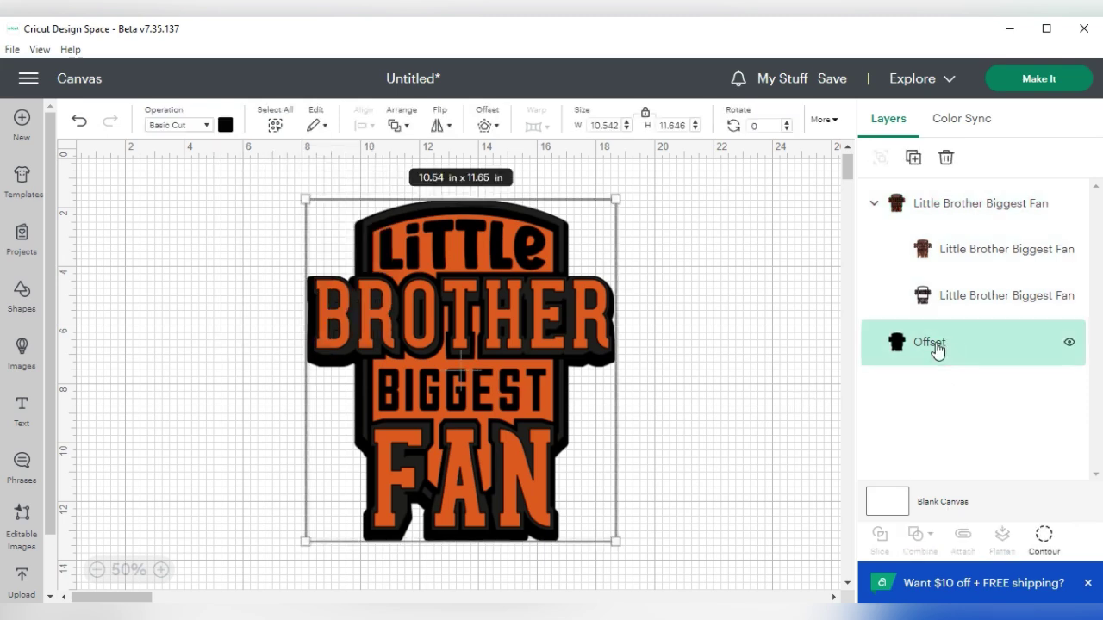
pyautogui.click(225, 127)
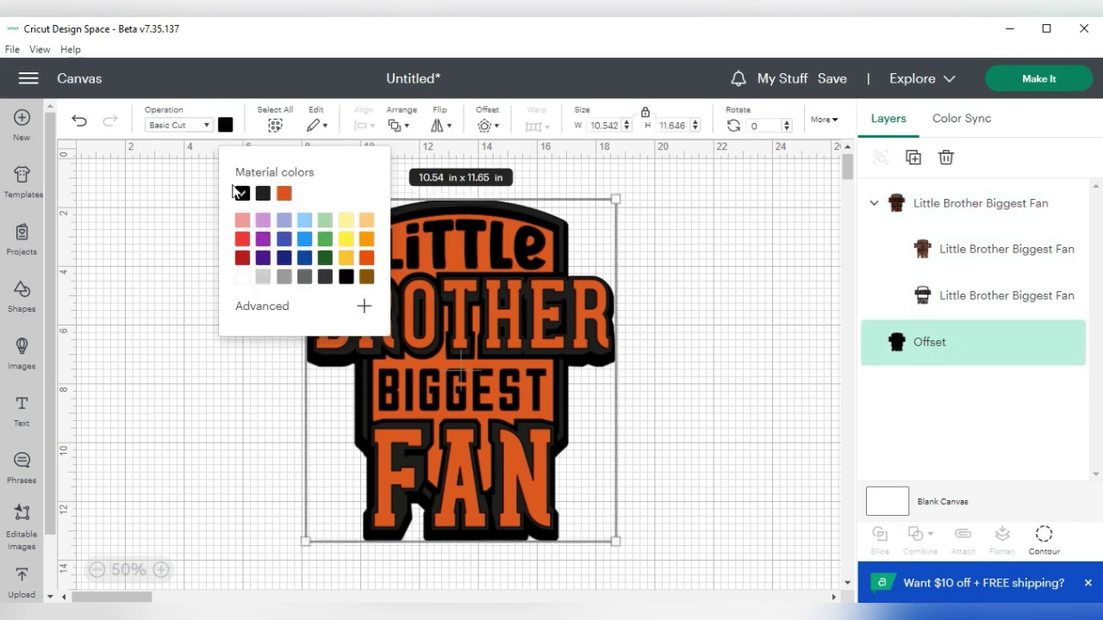
pyautogui.click(243, 278)
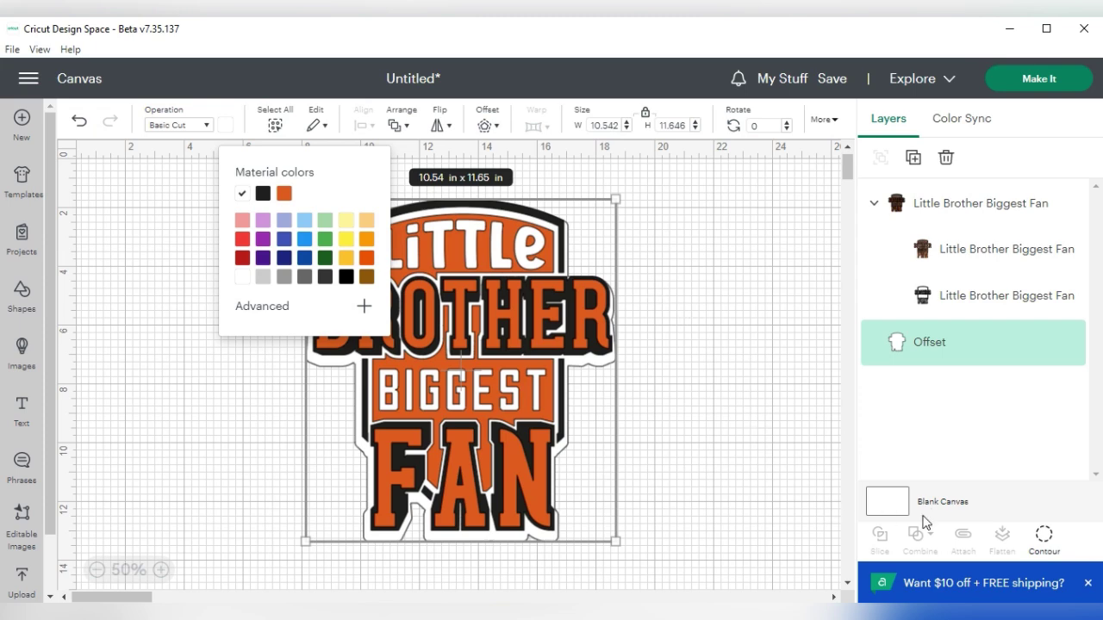
# - Set the blank canvas colour to black and hide the canvas grid
pyautogui.click(884, 508)
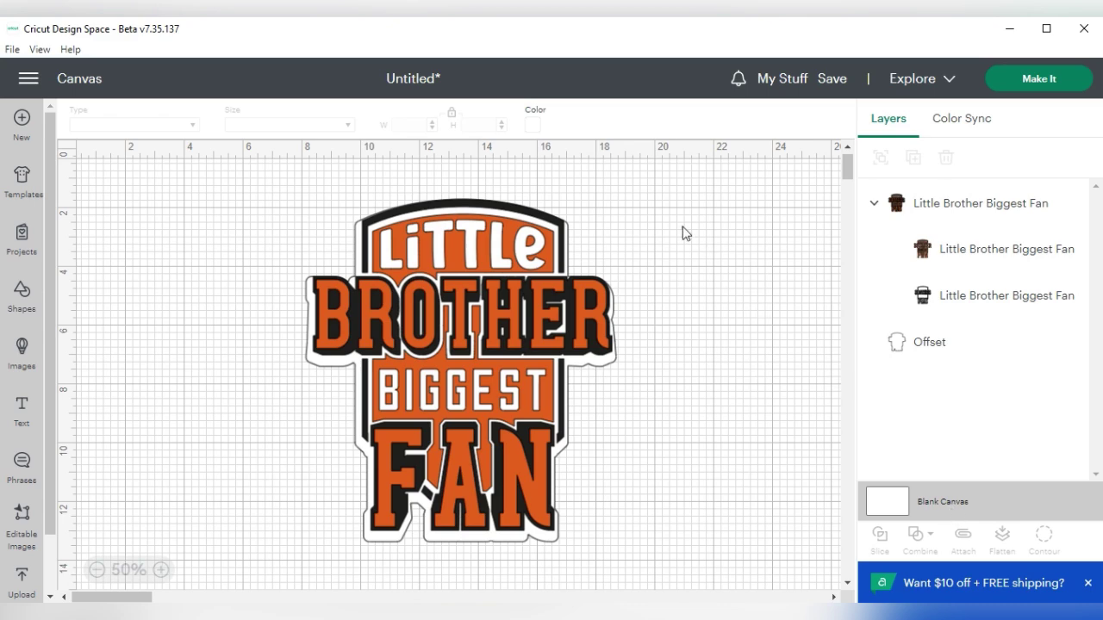
pyautogui.click(532, 127)
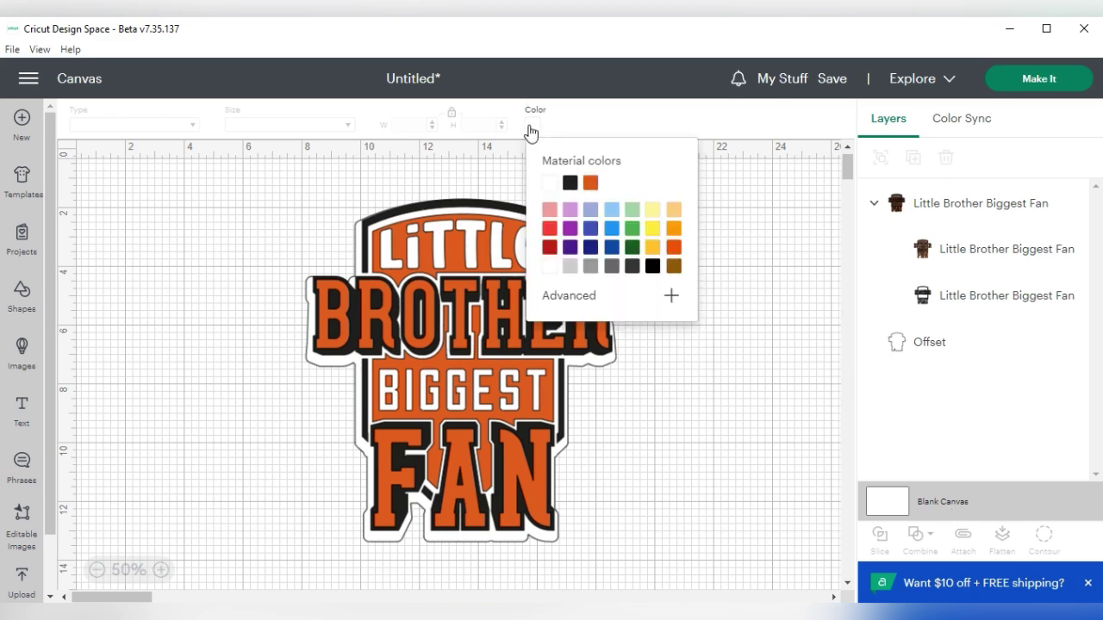
pyautogui.click(569, 184)
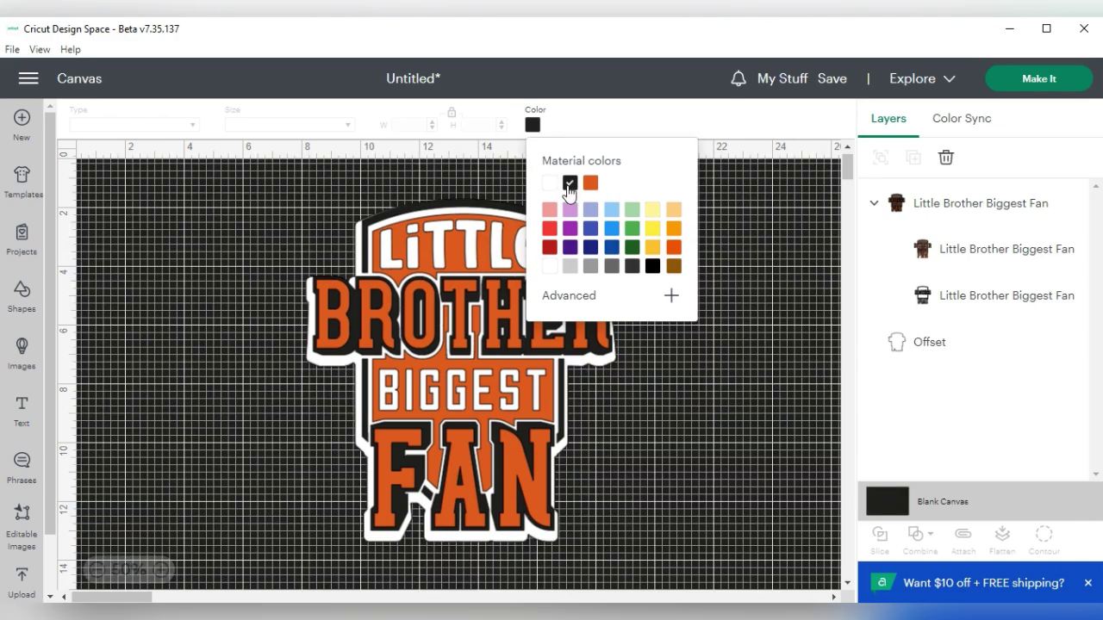
pyautogui.click(69, 151)
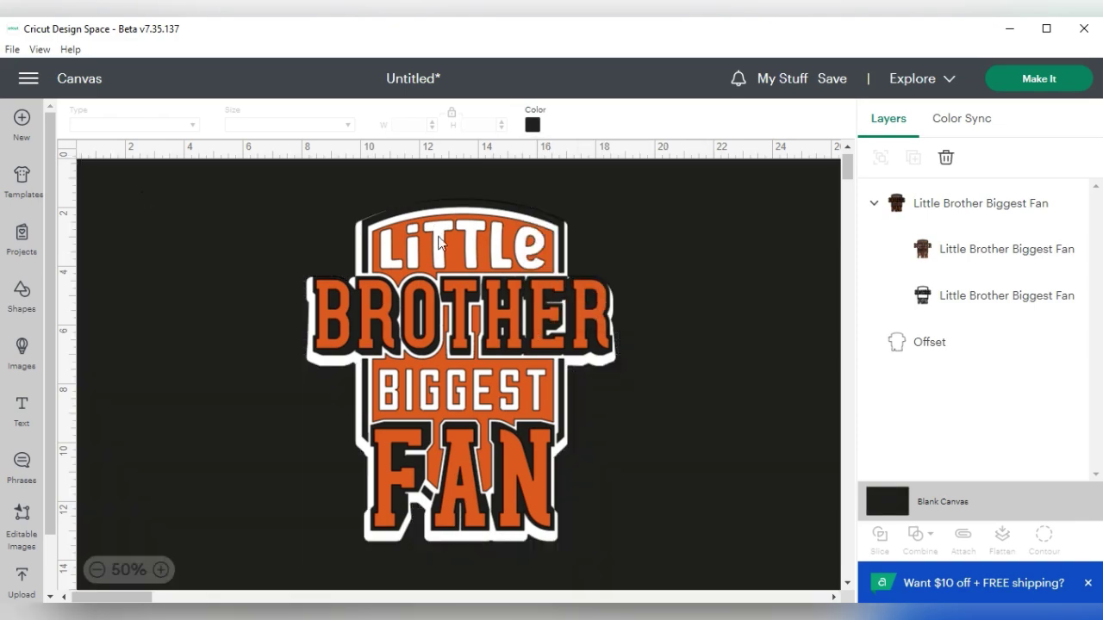
# - Select the design together with the offset and align them with Center
pyautogui.click(454, 324)
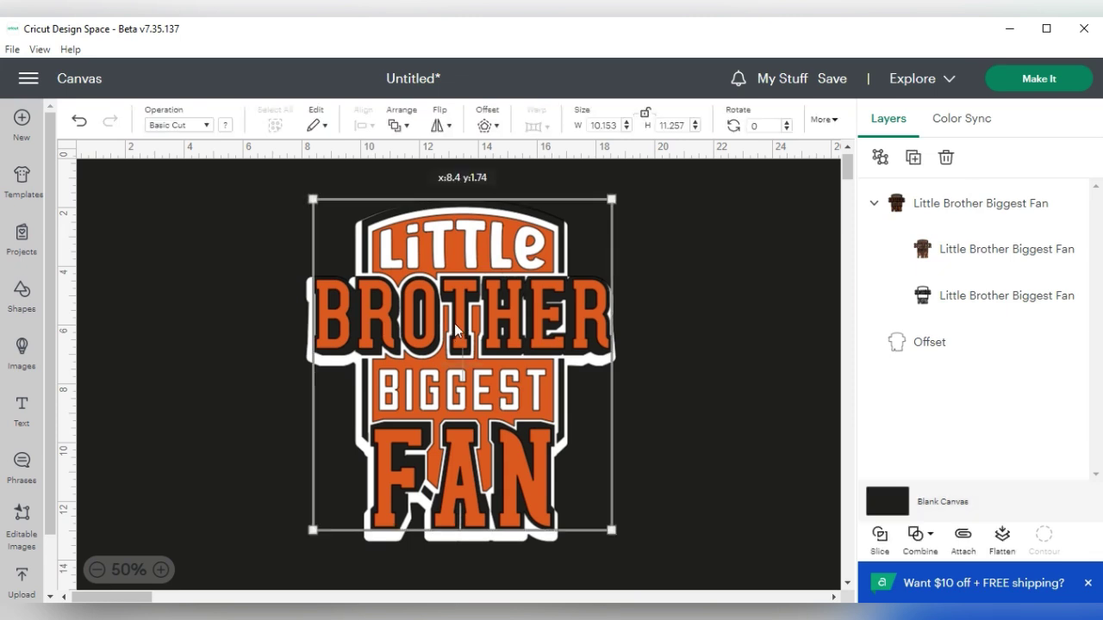
pyautogui.click(696, 302)
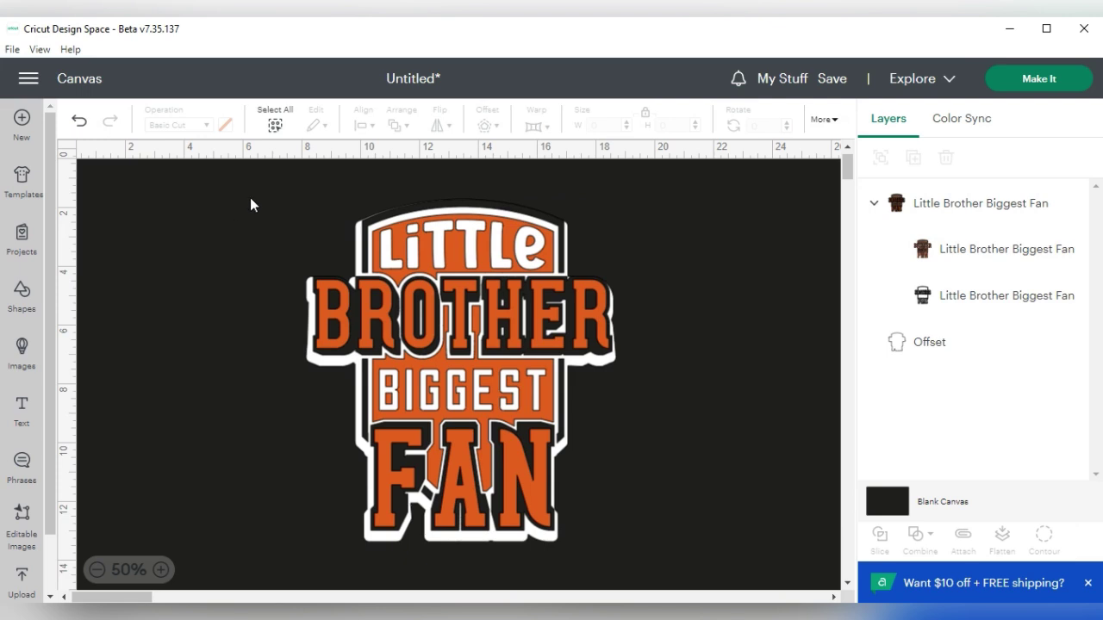
pyautogui.moveTo(237, 162); pyautogui.dragTo(740, 582)
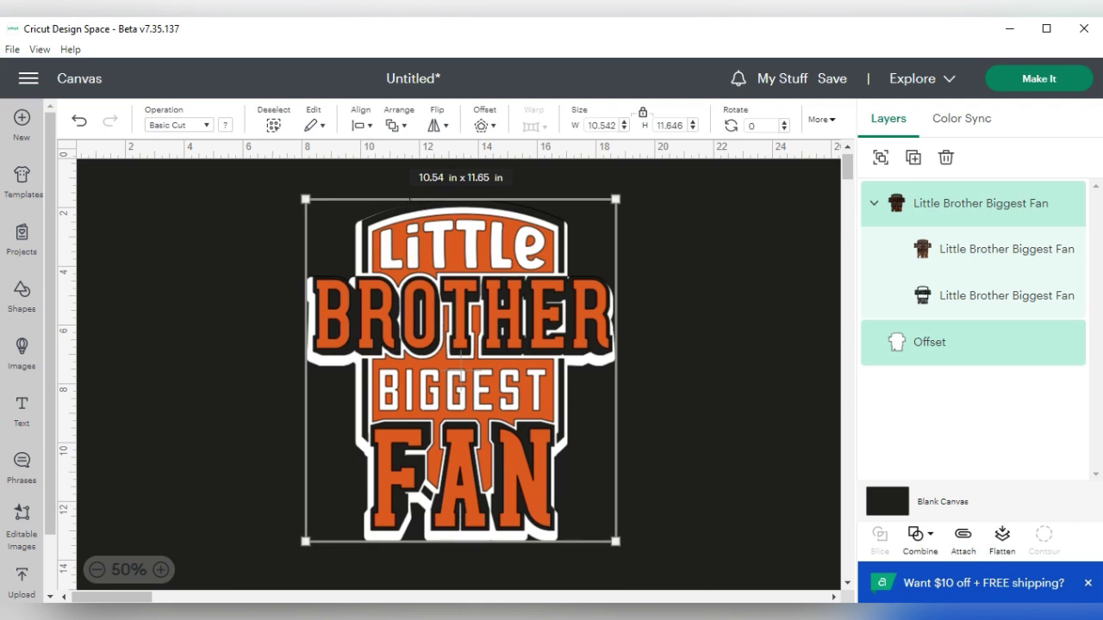
pyautogui.click(369, 128)
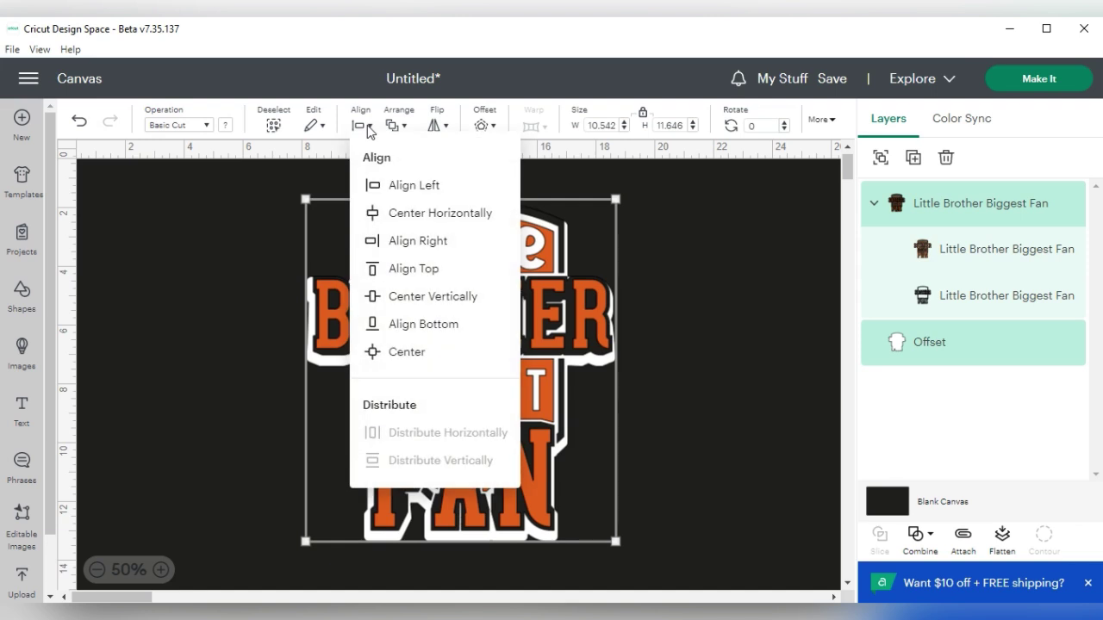
pyautogui.click(405, 351)
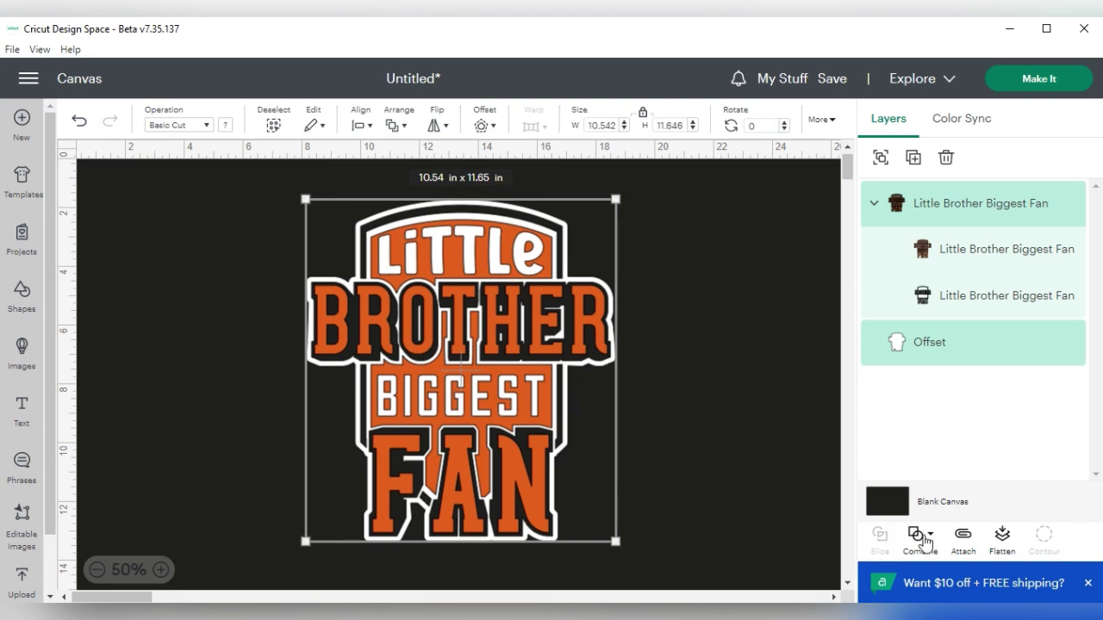
# - Flatten the design with its offset, auto-resize the flattened image to fit Letter paper, and reposition it near the canvas centre
pyautogui.click(1005, 540)
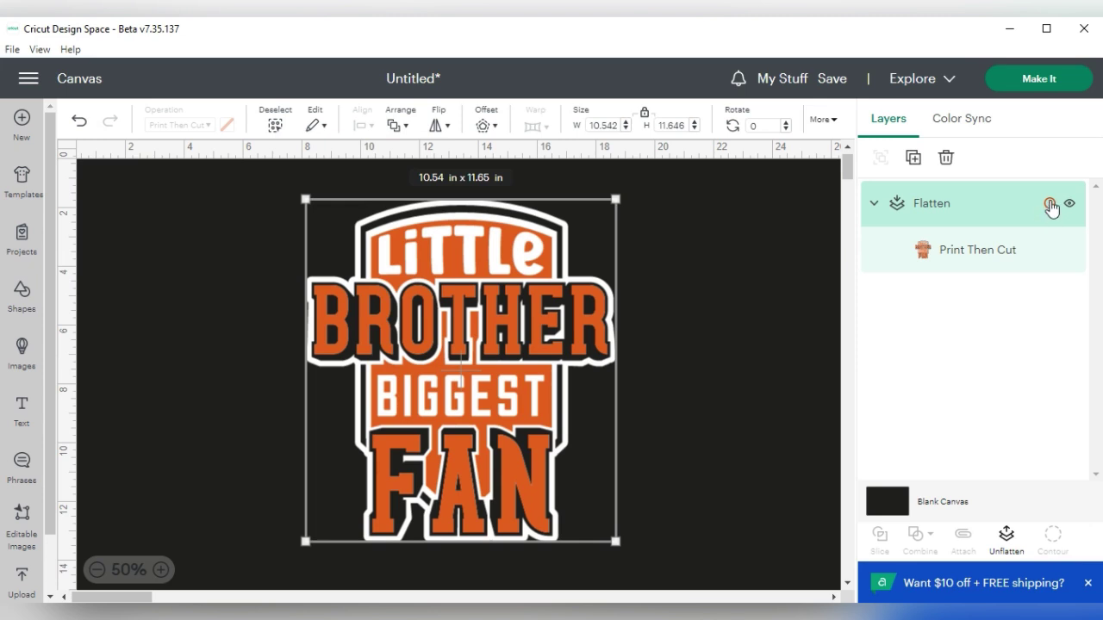
pyautogui.click(1050, 205)
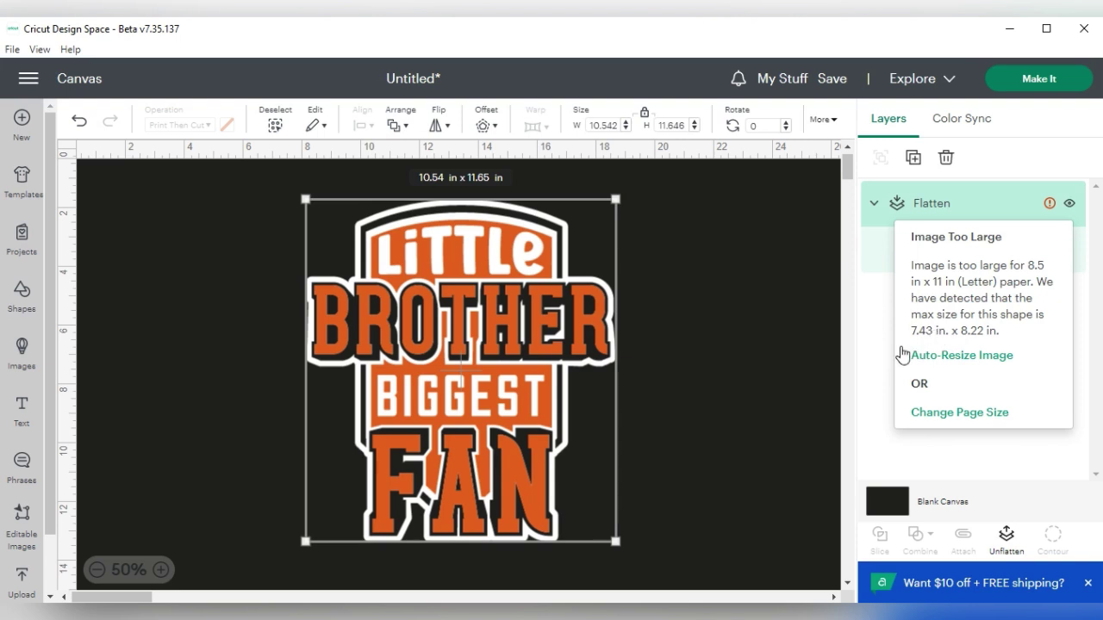
pyautogui.click(951, 364)
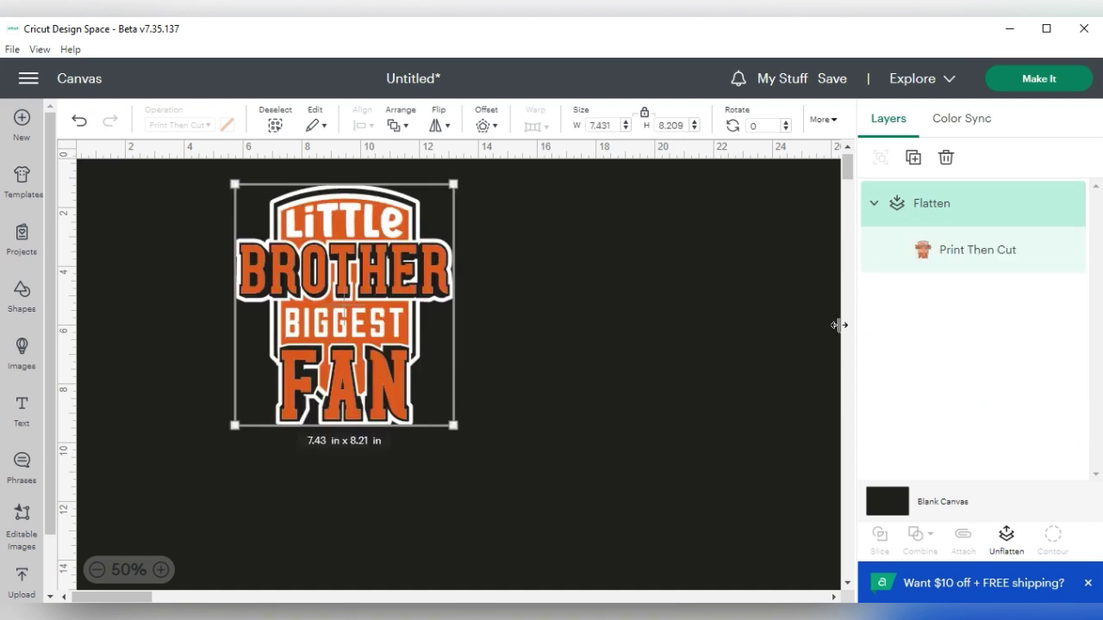
pyautogui.moveTo(372, 254); pyautogui.dragTo(462, 305)
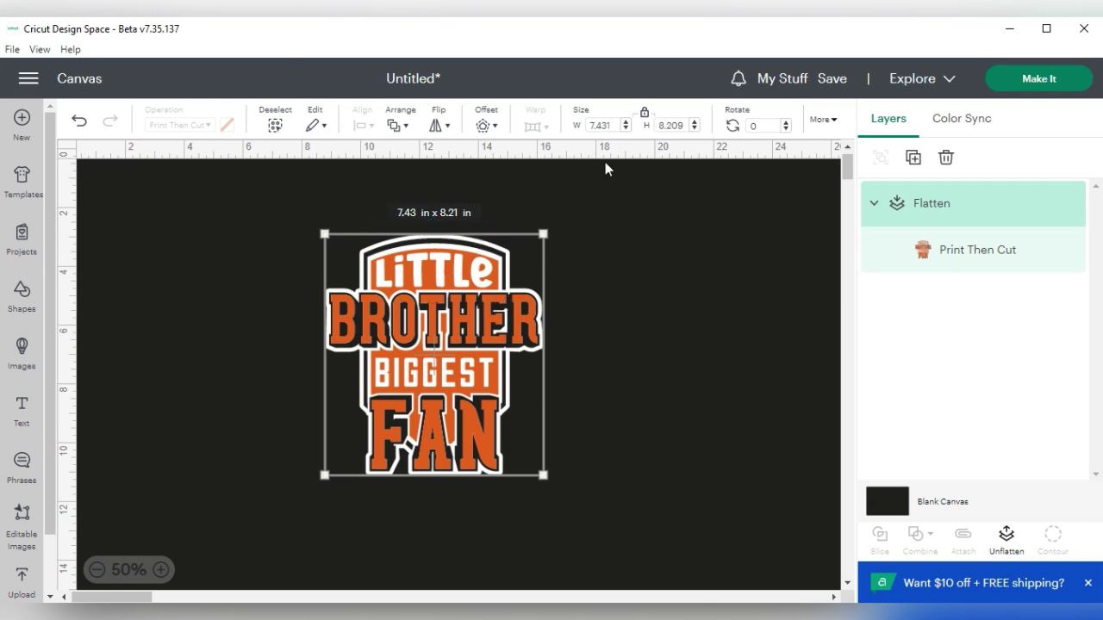
# - Take the project through mat preparation to the make stage and open the print setup for the Letter page
pyautogui.click(1054, 84)
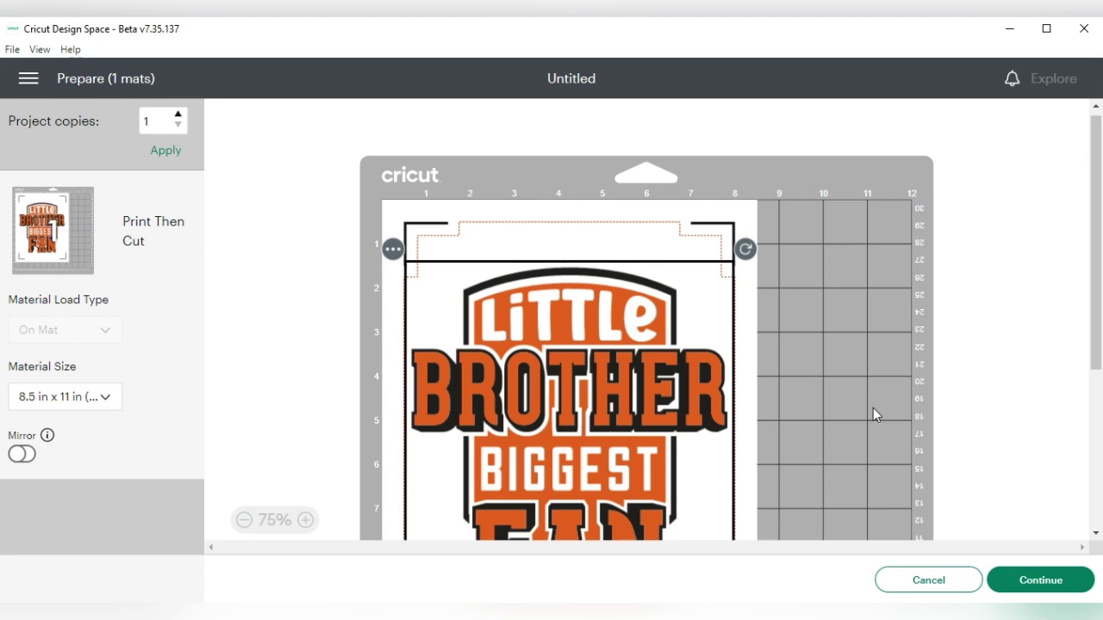
pyautogui.click(1056, 579)
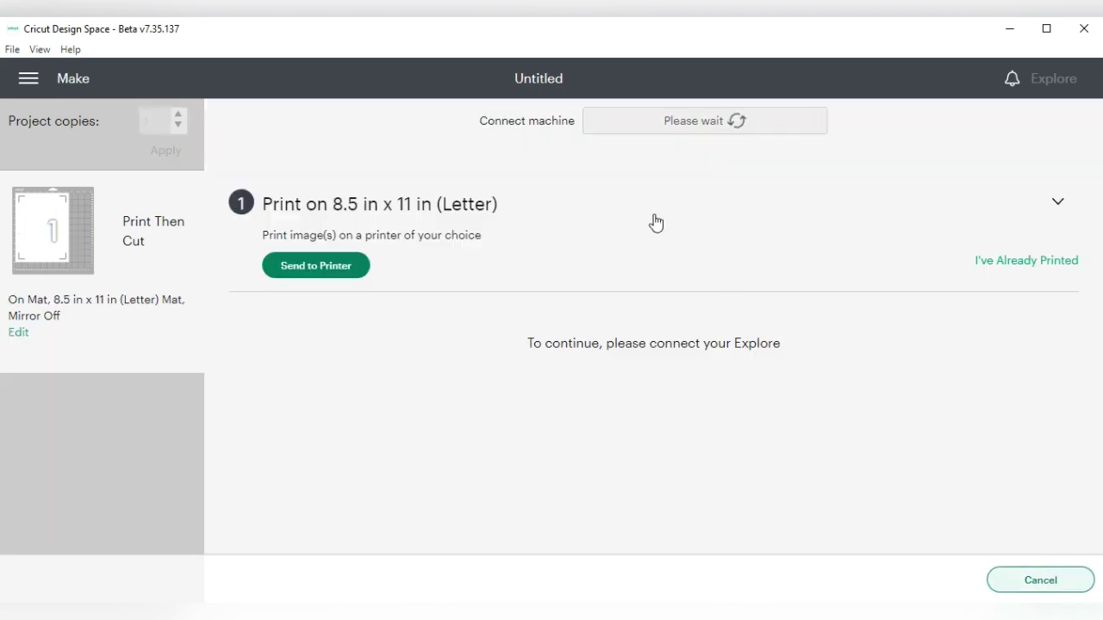
pyautogui.click(327, 272)
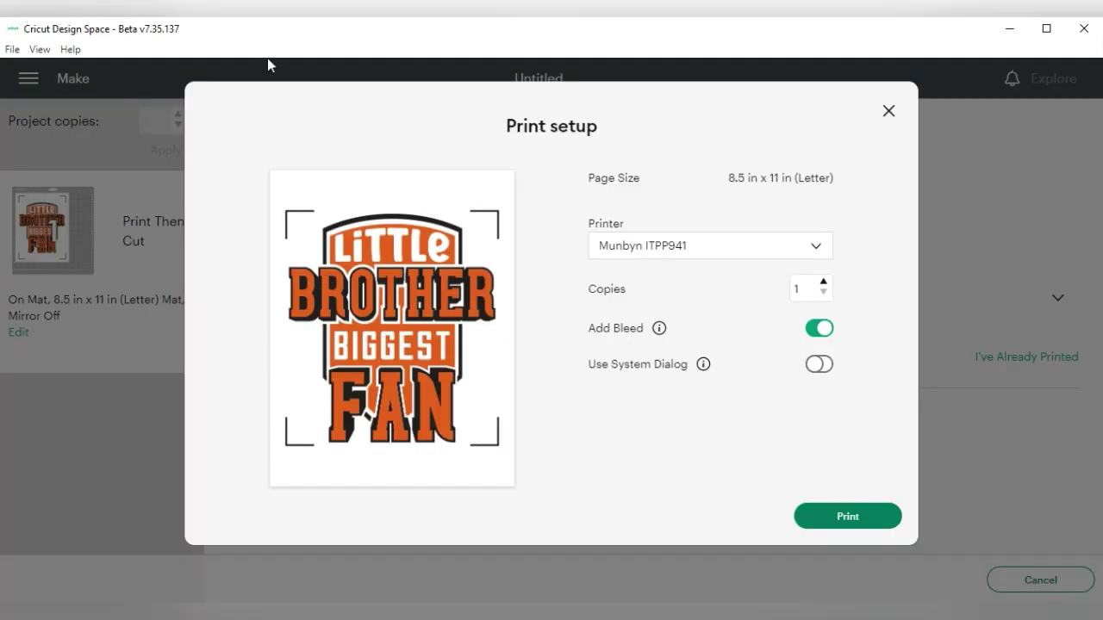
# - Set the printer to HP6FCE9B (HP OfficeJet 5200 series), disable Add Bleed, and start printing with Use System Dialog enabled
pyautogui.click(804, 257)
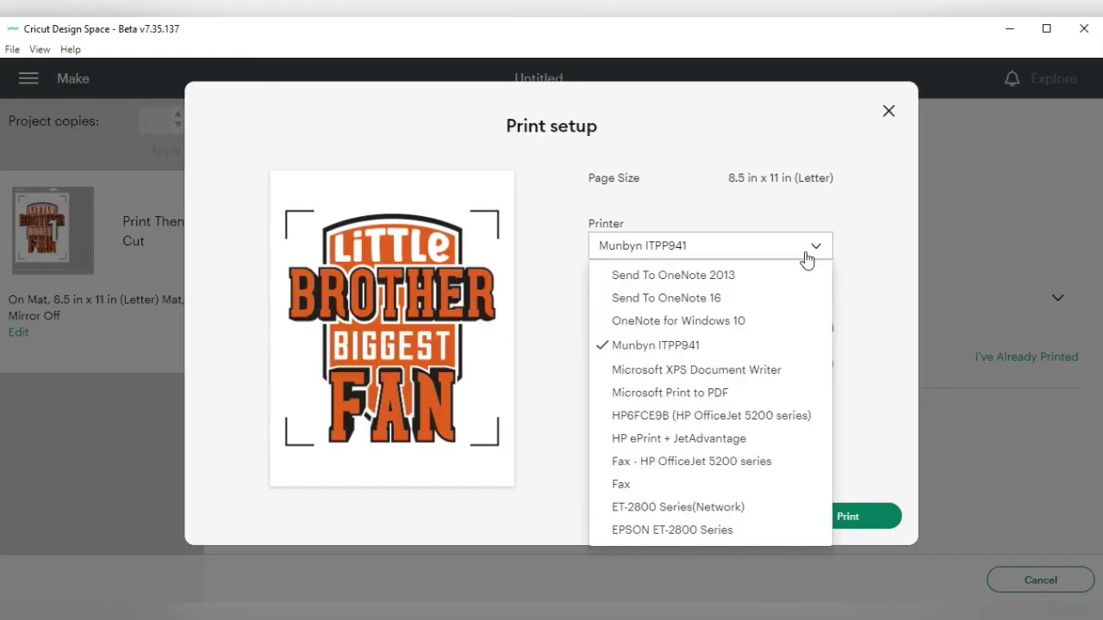
pyautogui.click(681, 418)
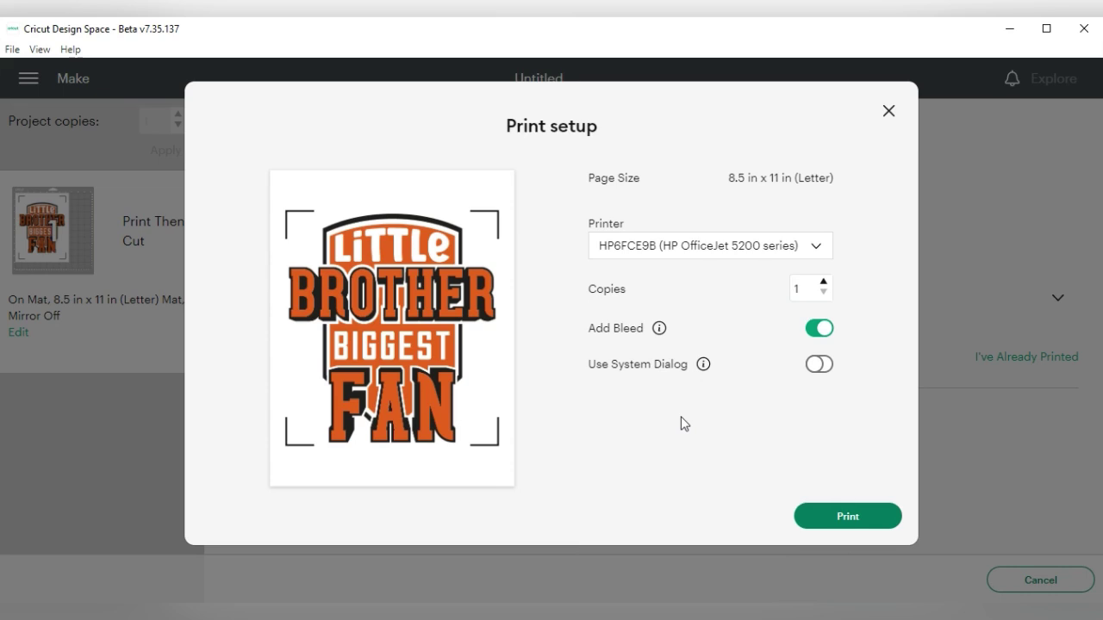
pyautogui.click(820, 328)
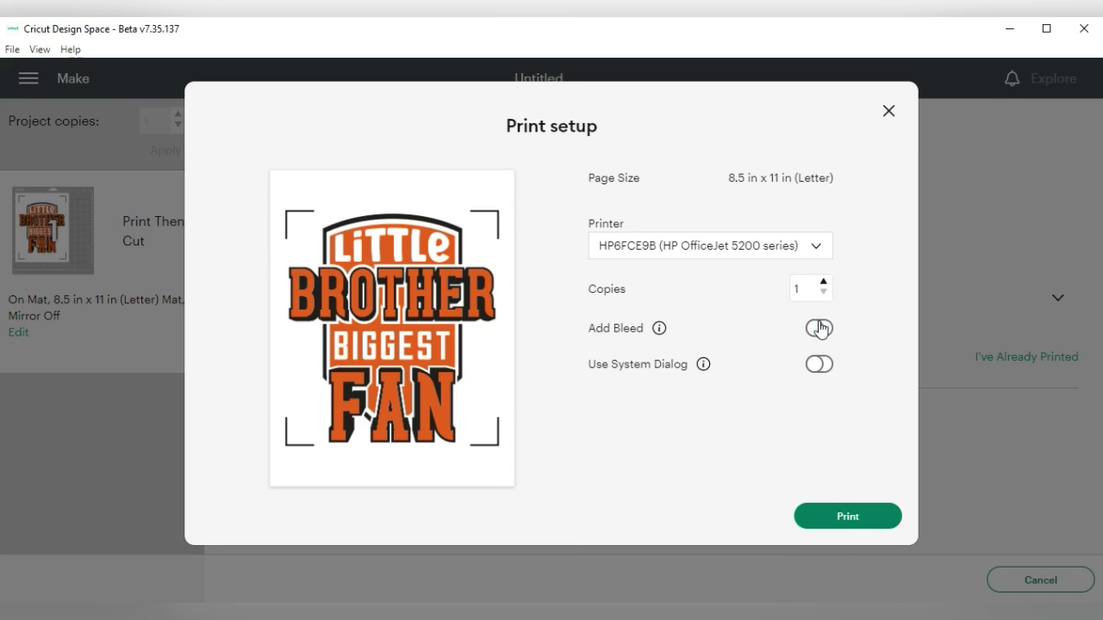
pyautogui.click(820, 365)
pyautogui.click(826, 522)
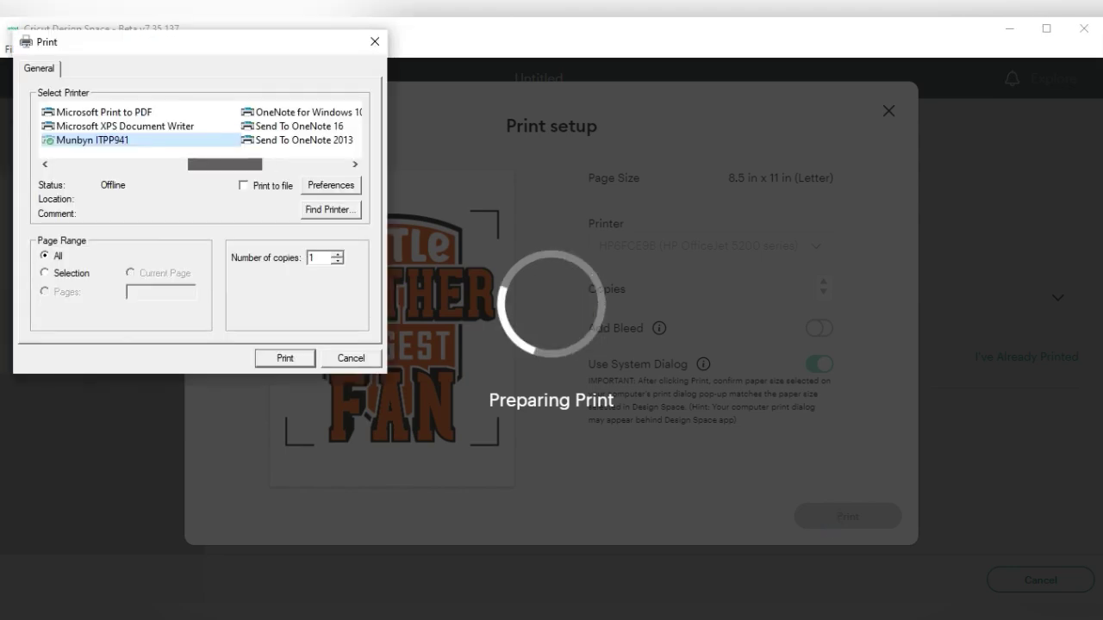
# - Select HP6FCE9B (HP OfficeJet 5200 series) in the system print dialog and print the page
pyautogui.hscroll(-4, 200, 126)
pyautogui.hscroll(2, 200, 126)
pyautogui.click(291, 140)
pyautogui.hscroll(-2, 200, 126)
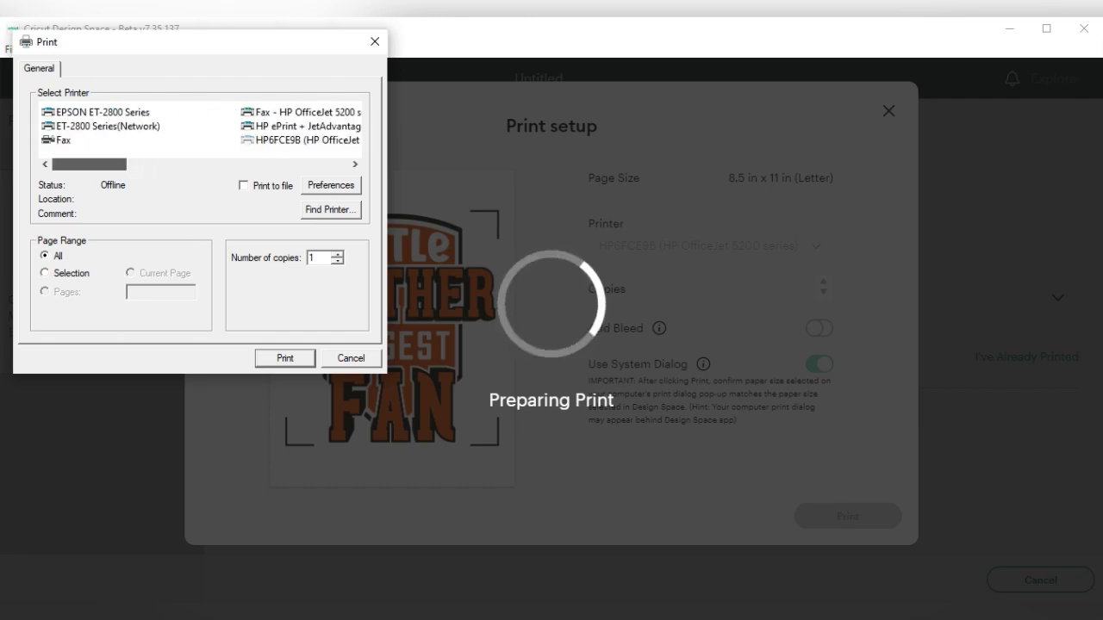
pyautogui.hscroll(2, 200, 129)
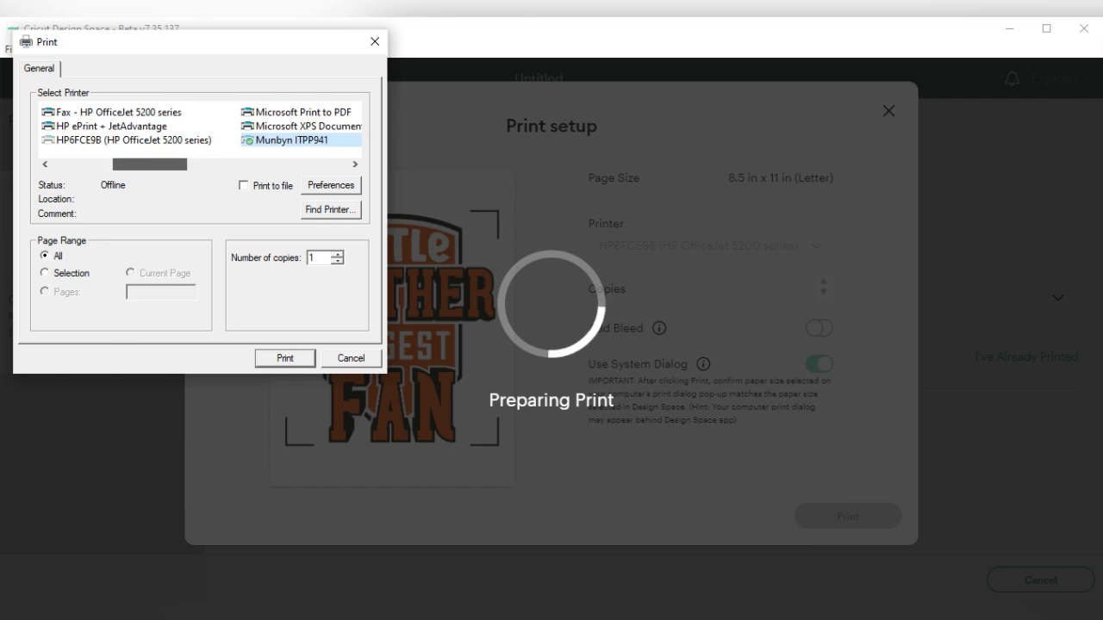
pyautogui.hscroll(1, 200, 129)
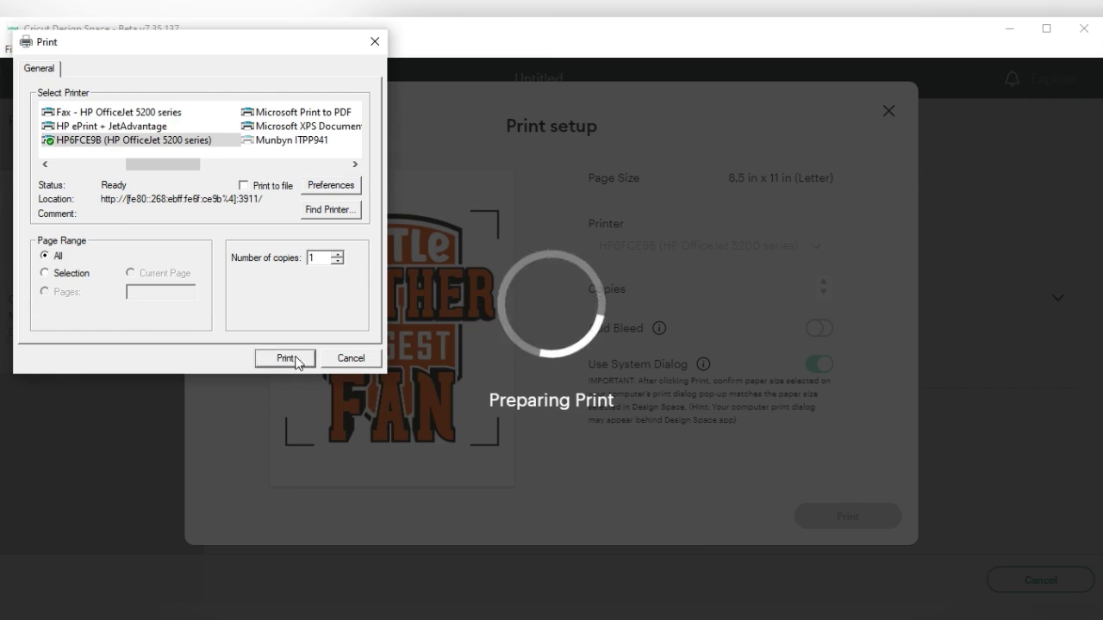
pyautogui.click(296, 356)
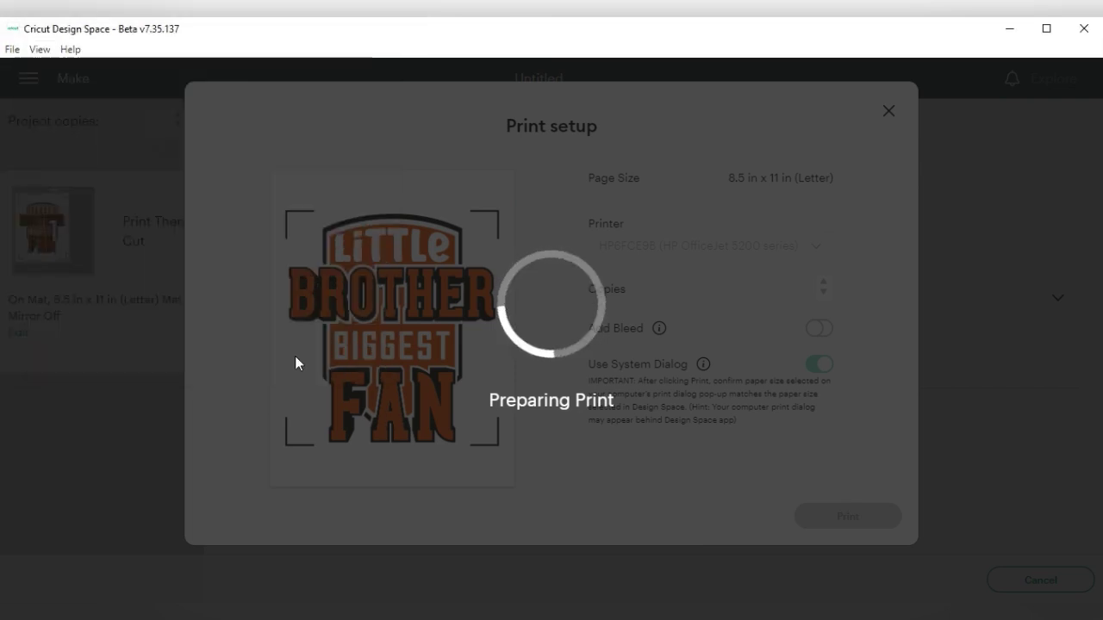